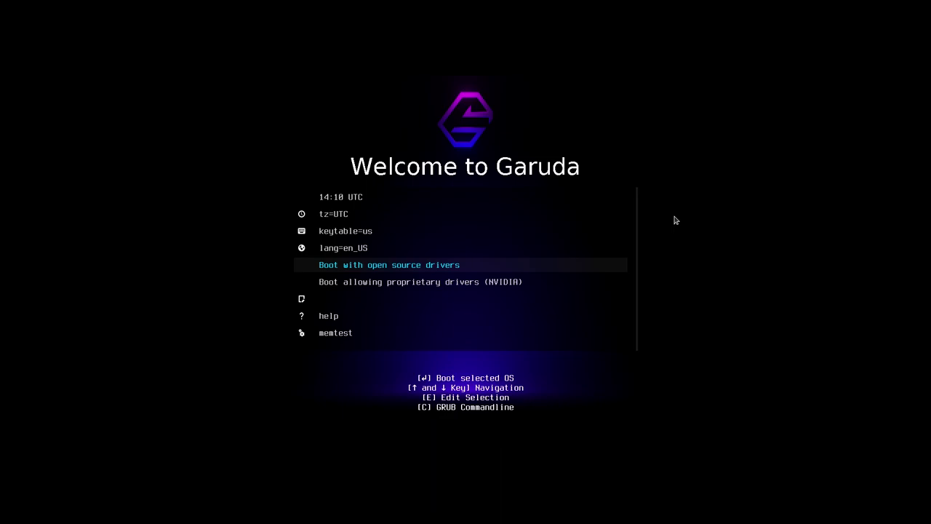
Boot the Garuda live system with open source drivers.
key("Return")
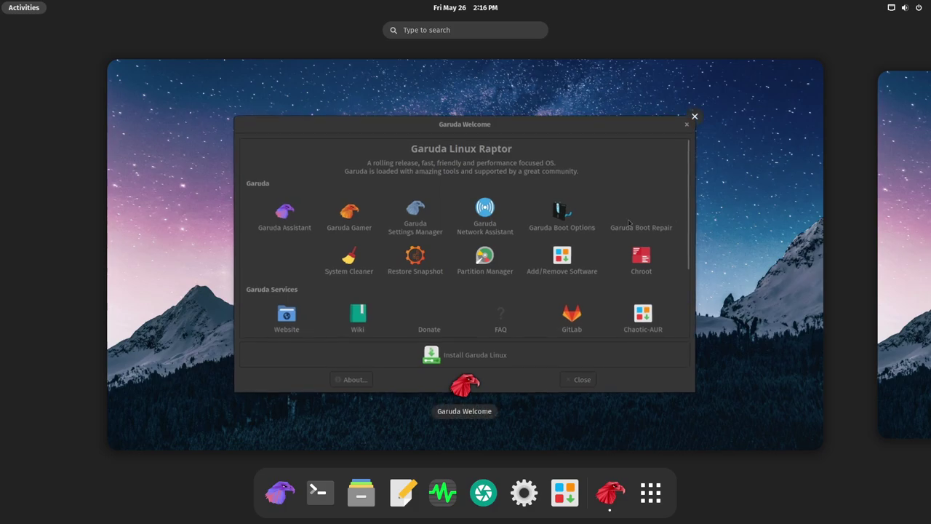
Switch back and forth between the first and second workspaces in the activities overview, ending on the first.
scroll(529, 336, "down", 1)
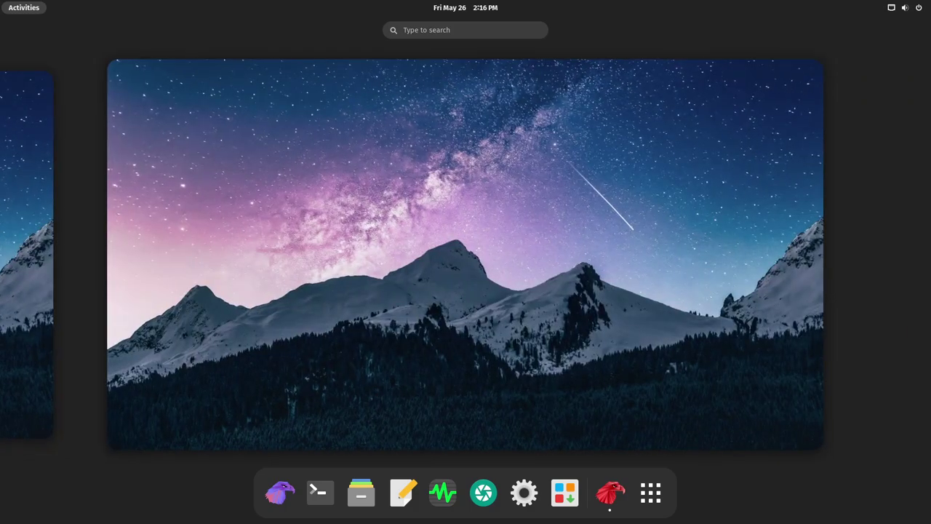
scroll(512, 327, "up", 1)
scroll(553, 238, "down", 1)
scroll(553, 239, "up", 1)
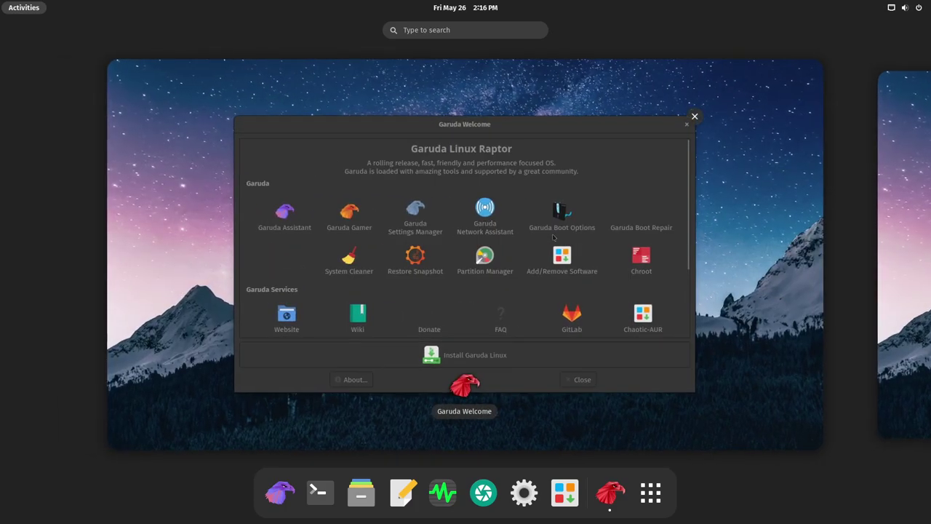
scroll(553, 239, "down", 1)
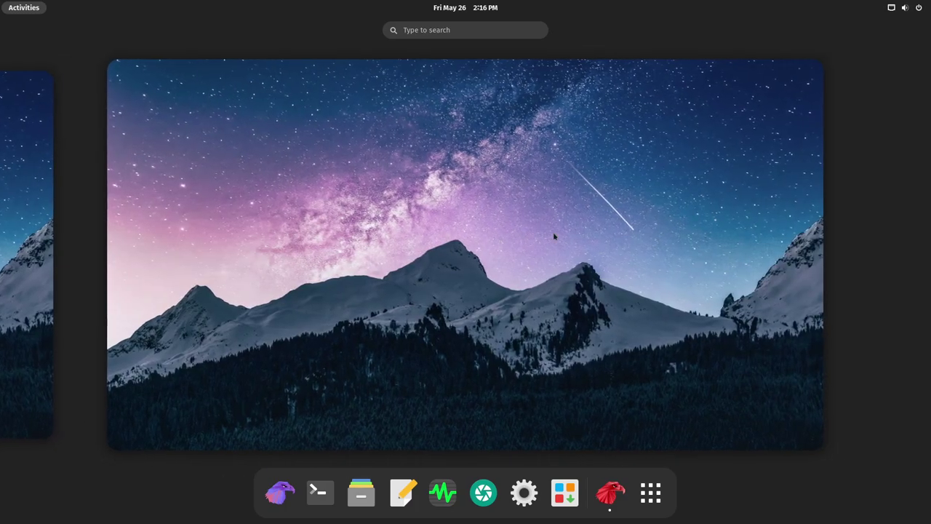
scroll(553, 239, "up", 1)
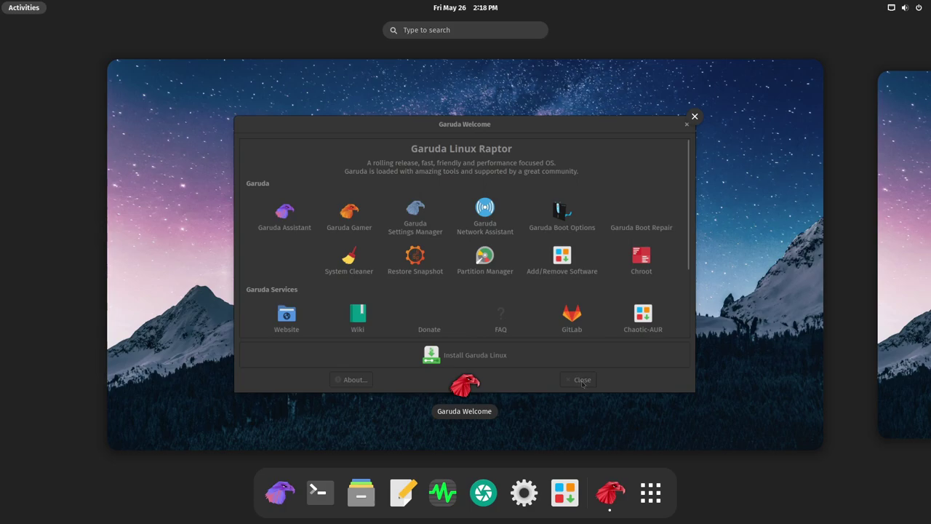
Leave the activities overview and close the Garuda Welcome window.
left_click(582, 383)
left_click(584, 374)
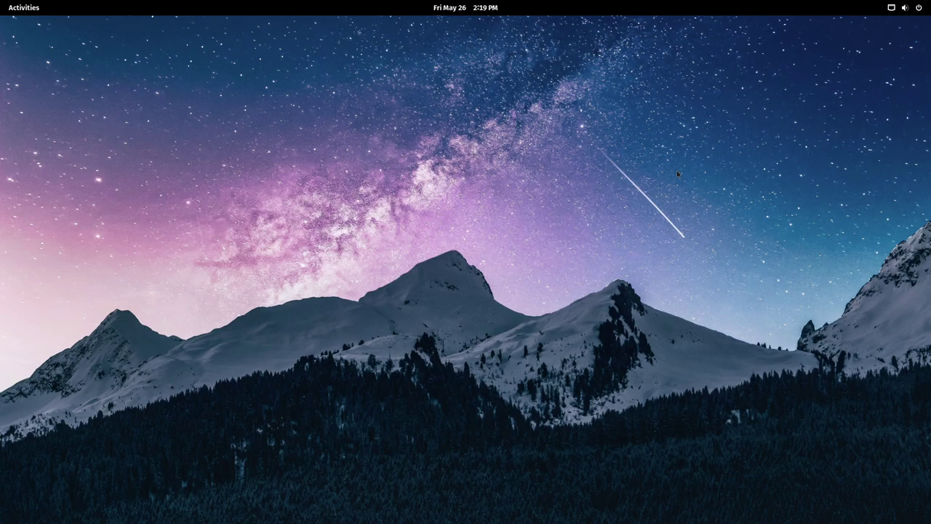
Open the system settings, show the About page and maximize the window.
left_click(922, 13)
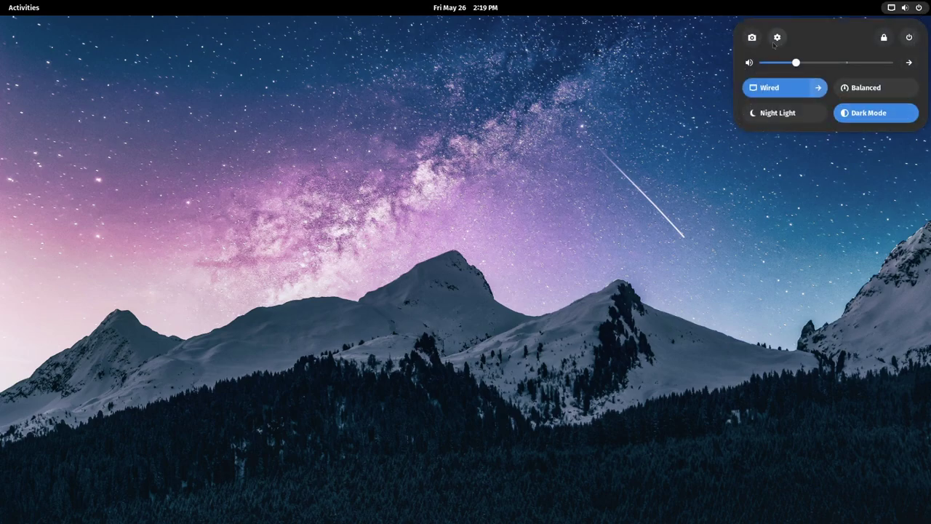
left_click(777, 37)
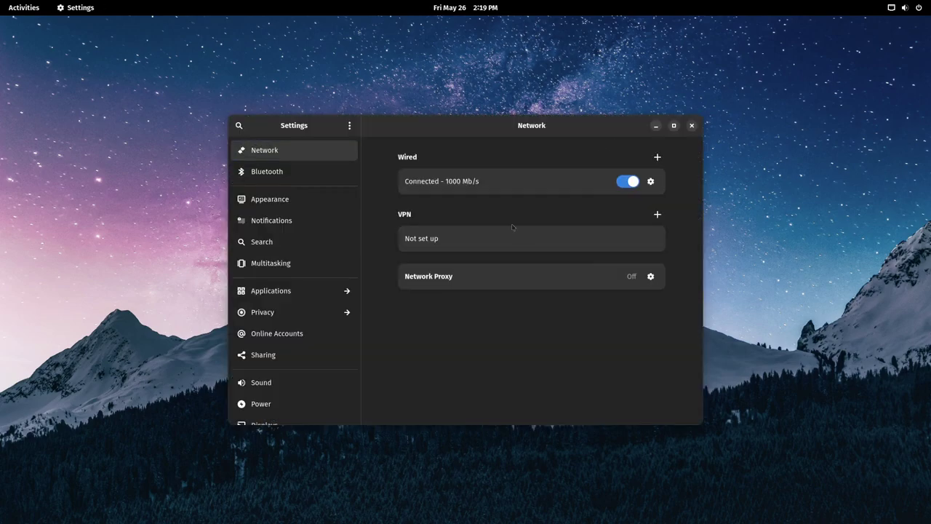
left_click_drag(539, 131, 534, 102)
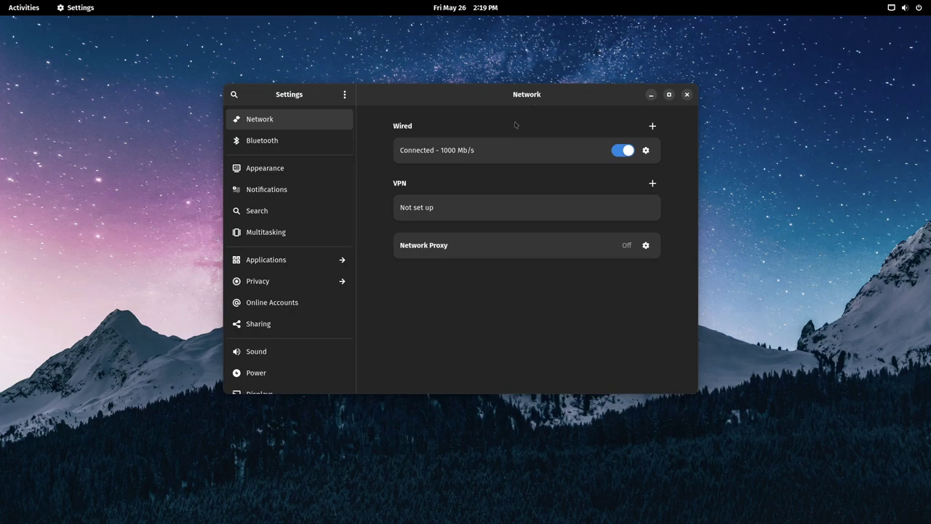
scroll(340, 212, "down", 2)
scroll(338, 226, "down", 8)
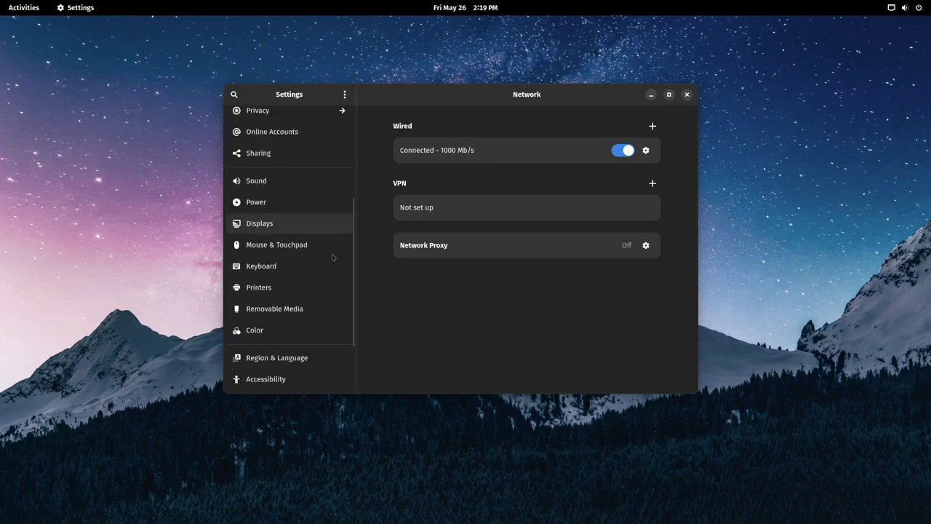
scroll(333, 257, "down", 5)
left_click(278, 384)
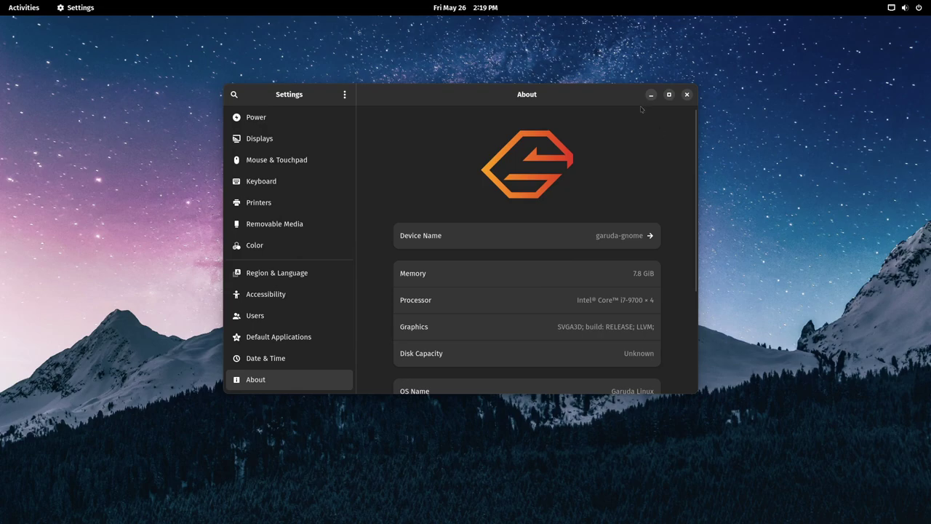
double_click(624, 102)
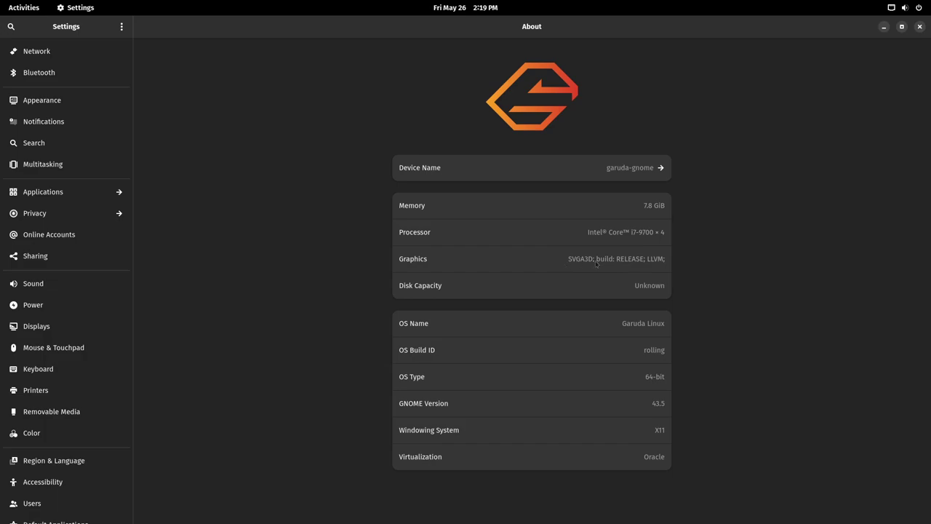
Highlight the Graphics entry on the About page, then restore the Settings window to its smaller size.
left_click_drag(567, 264, 659, 262)
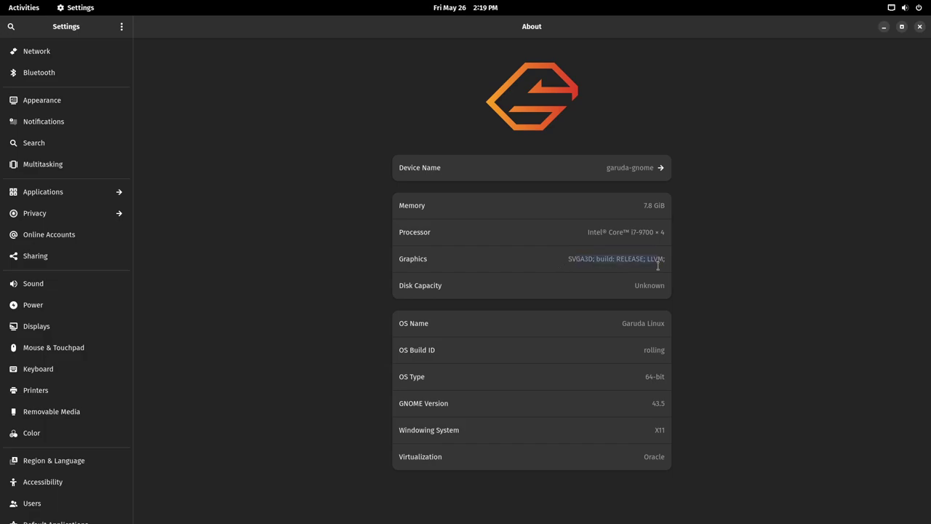
double_click(574, 259)
double_click(780, 25)
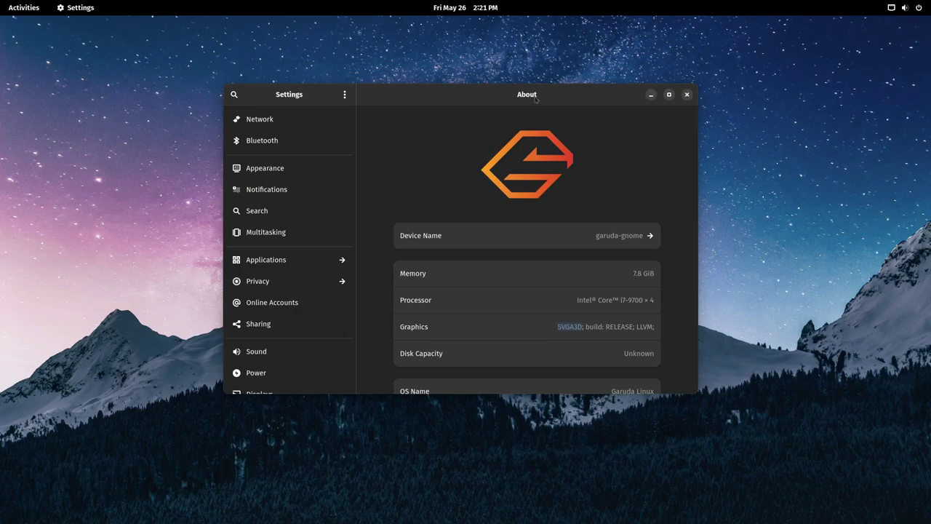
Look over the quick settings, the calendar with notifications and the activities overview, and try maximizing and restoring the Settings window.
left_click(918, 8)
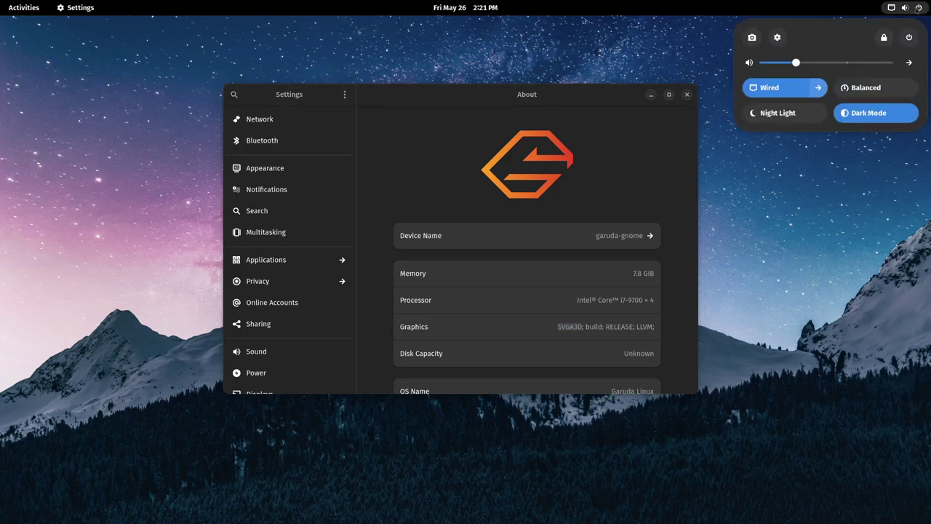
left_click(674, 96)
left_click(492, 14)
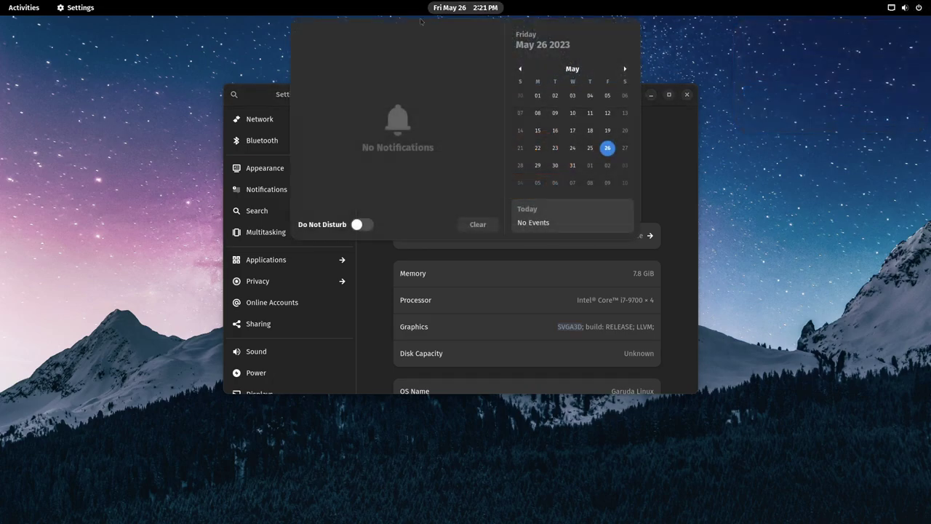
left_click(247, 99)
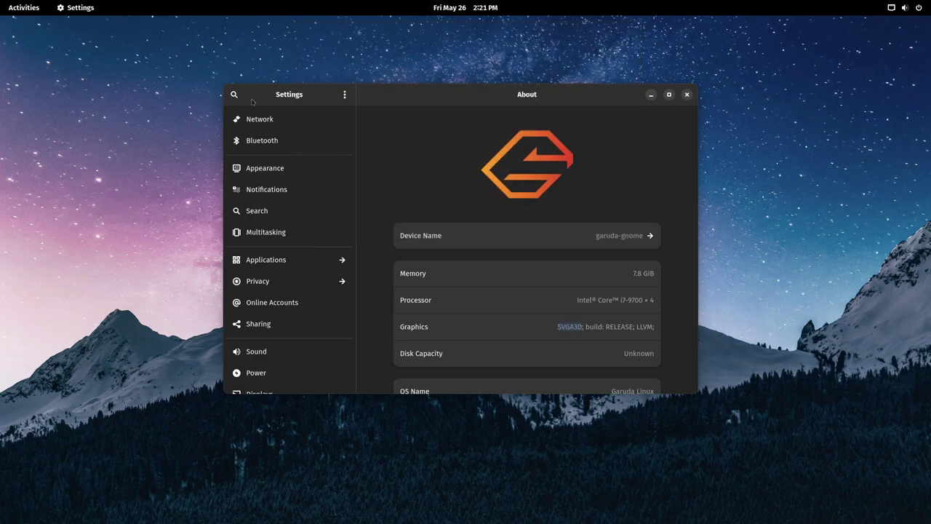
left_click(67, 15)
left_click(24, 7)
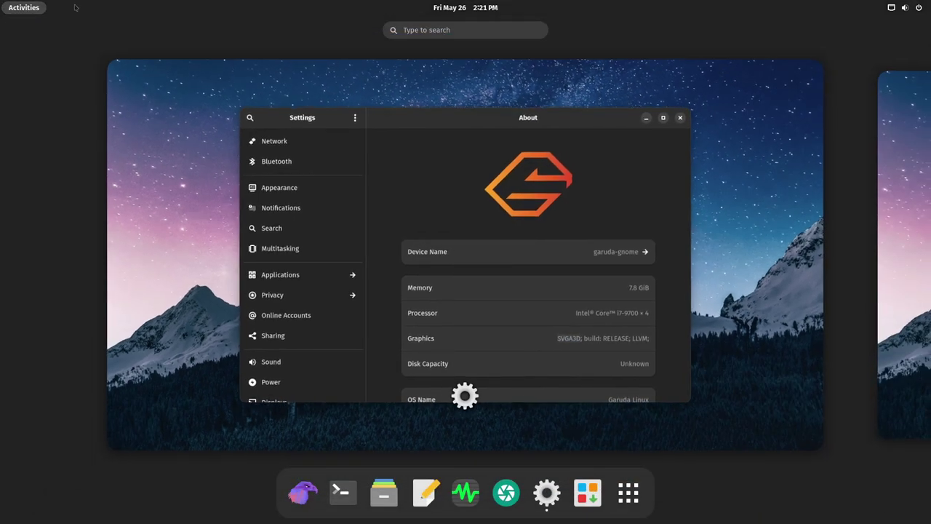
left_click(458, 116)
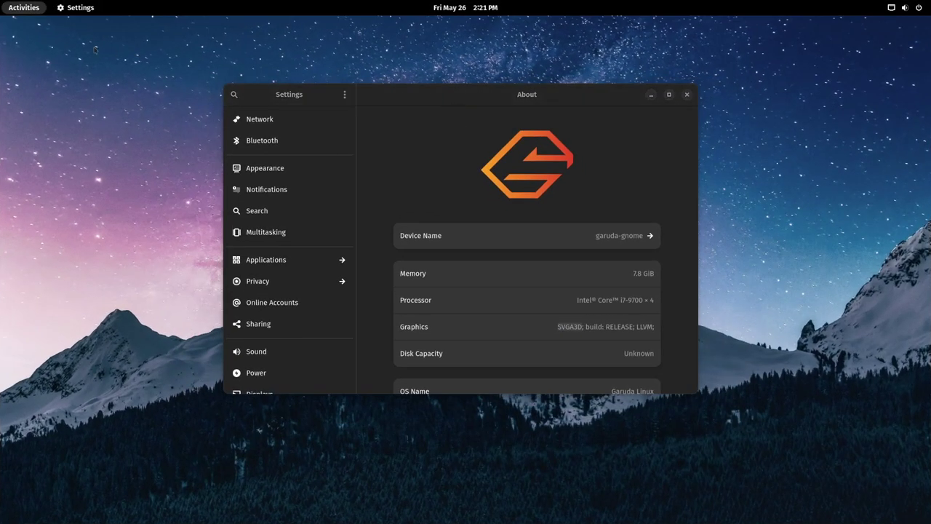
left_click(904, 7)
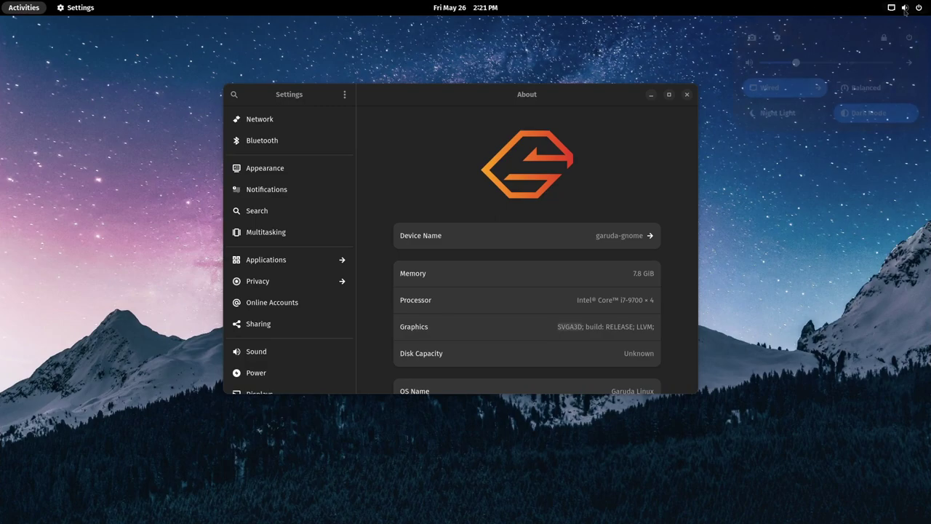
left_click(830, 234)
double_click(603, 99)
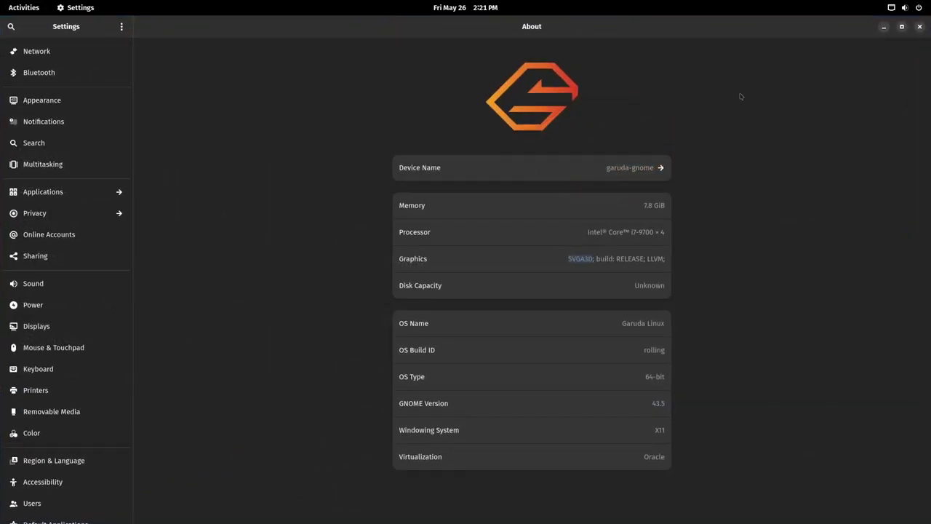
double_click(783, 30)
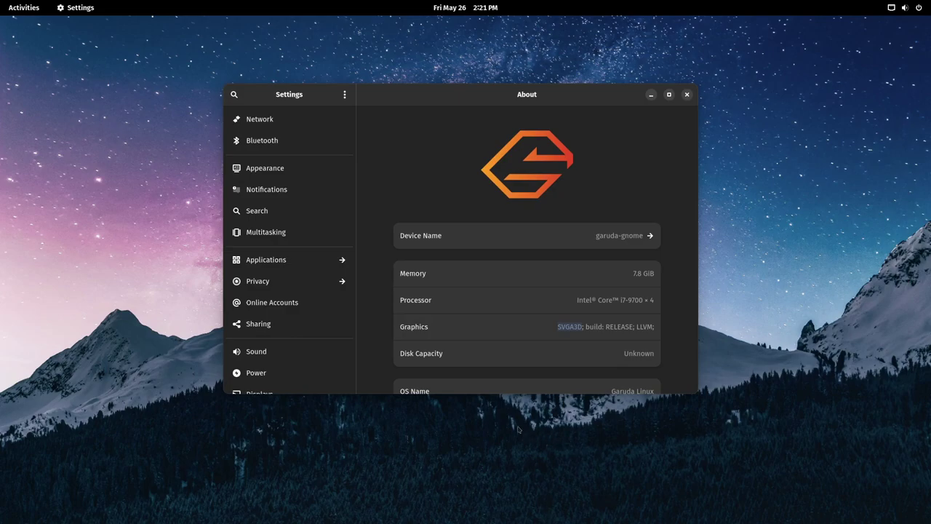
Launch the Terminal from the activities overview and maximize its window.
key("super")
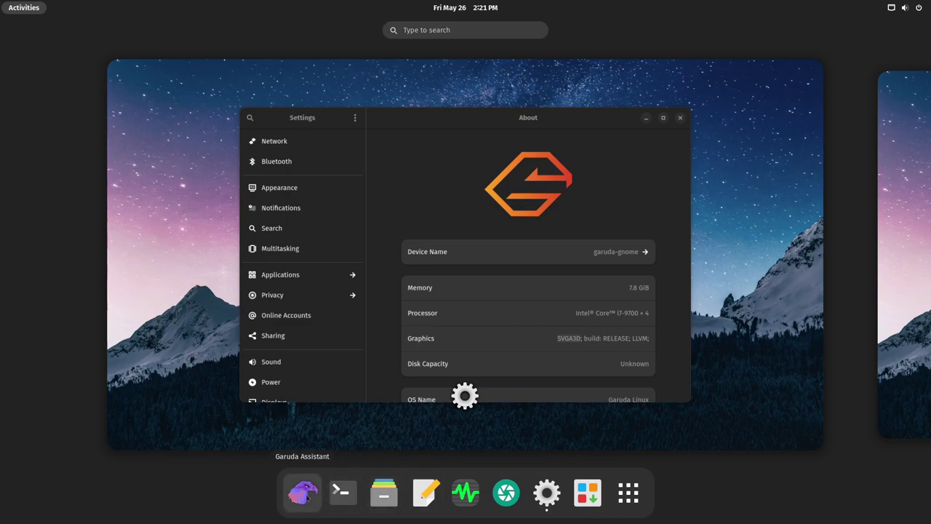
left_click(350, 499)
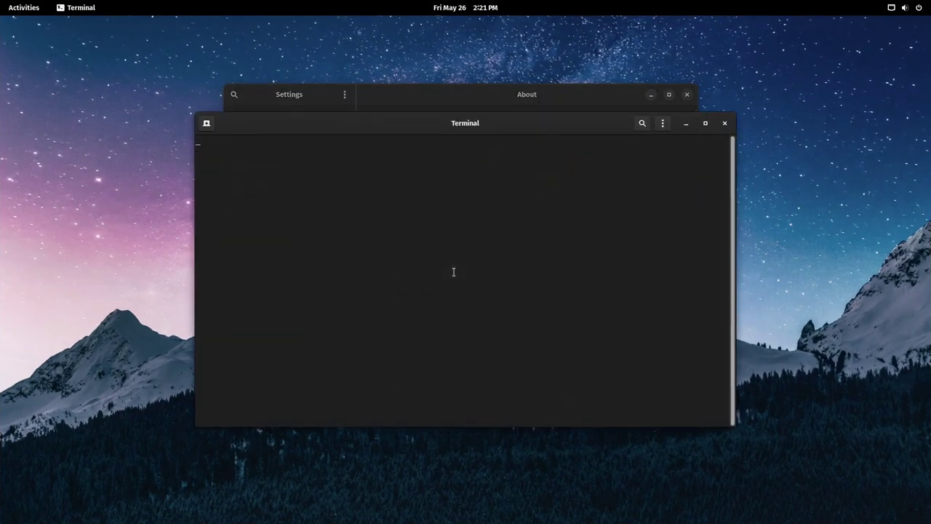
key("super+Up")
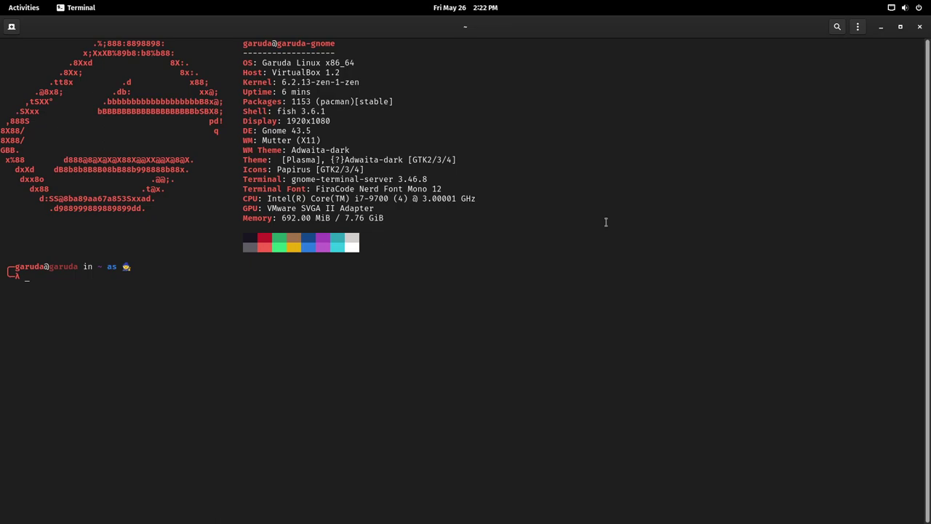
Point out the Theme line in the system summary and highlight the shell prompt.
double_click(248, 160)
left_click(38, 280)
triple_click(38, 280)
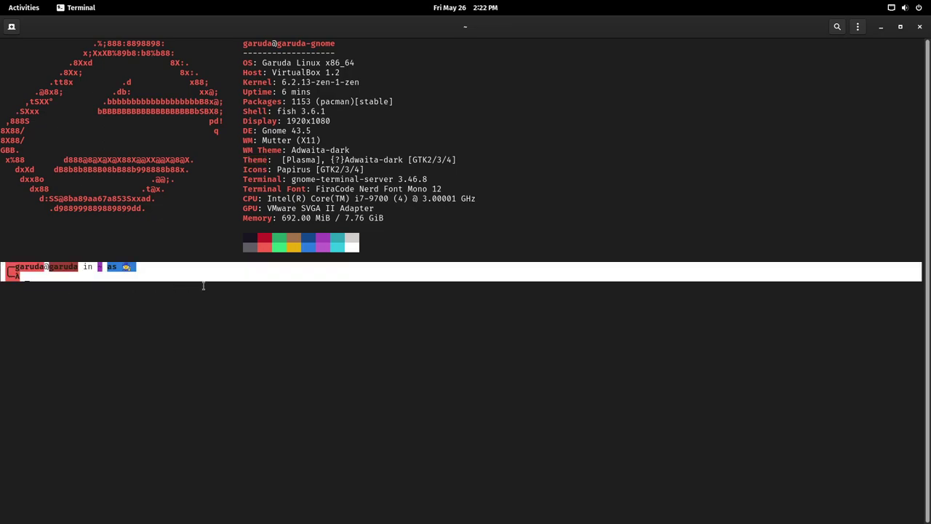
left_click(212, 320)
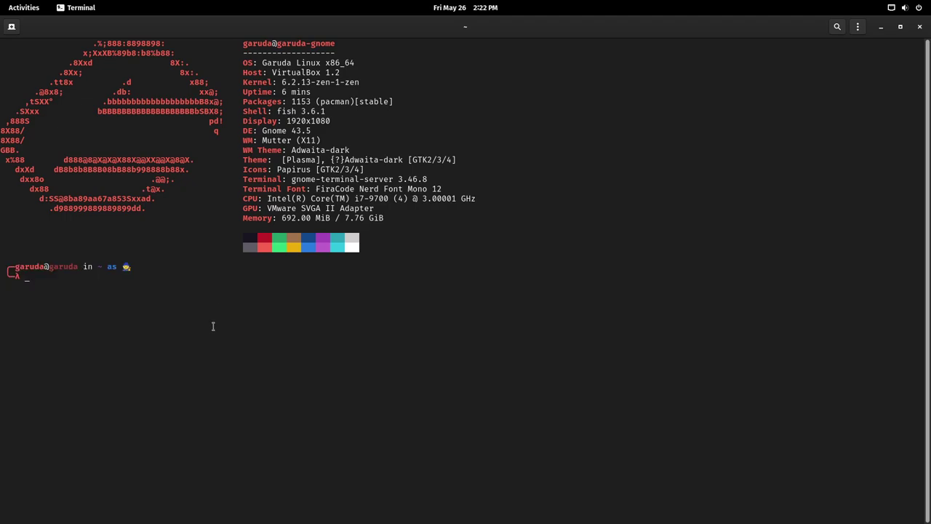
type("STA")
key("BackSpace")
key("BackSpace")
key("BackSpace")
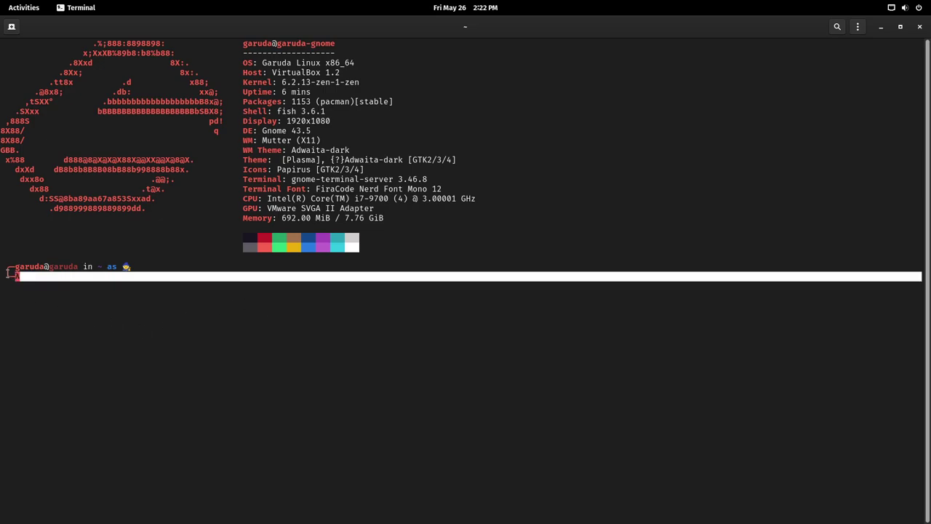
Highlight the command entry line of the shell prompt and clear the highlight.
triple_click(30, 278)
left_click(29, 280)
triple_click(30, 281)
left_click(84, 310)
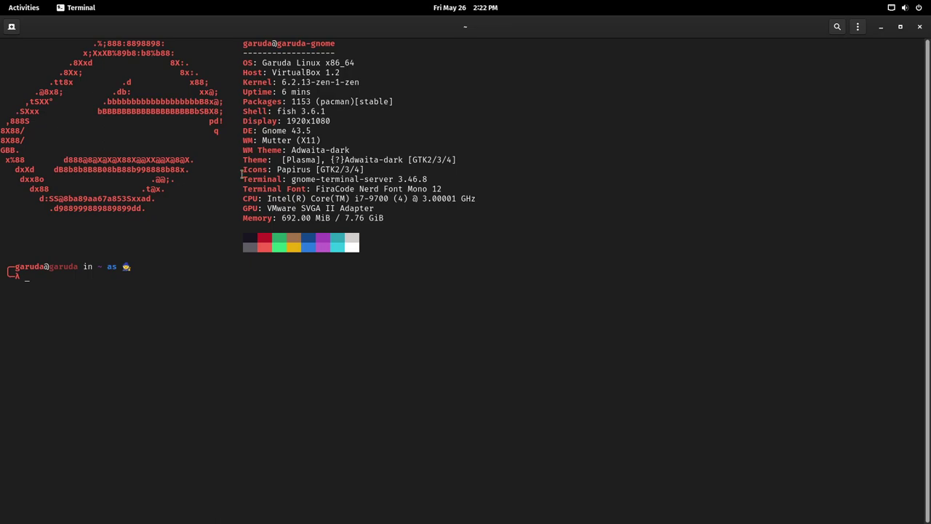
Highlight the Icons line, then the name and size of the terminal font in the system summary.
left_click_drag(228, 170, 342, 170)
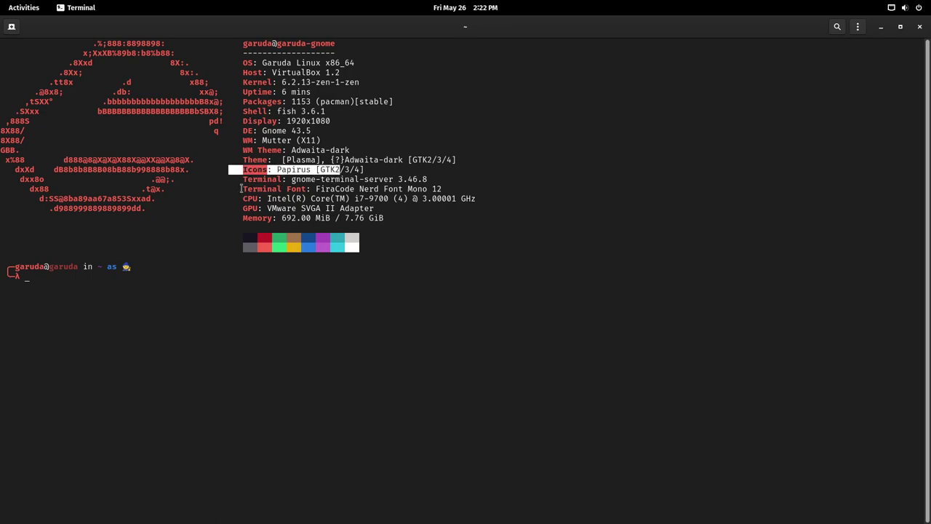
left_click(243, 192)
double_click(329, 190)
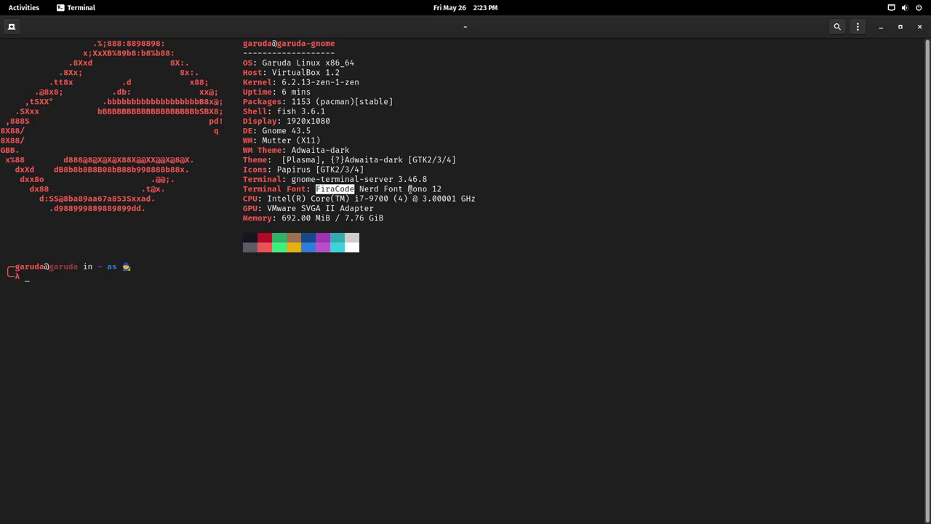
left_click_drag(459, 189, 270, 189)
left_click(308, 190)
double_click(436, 189)
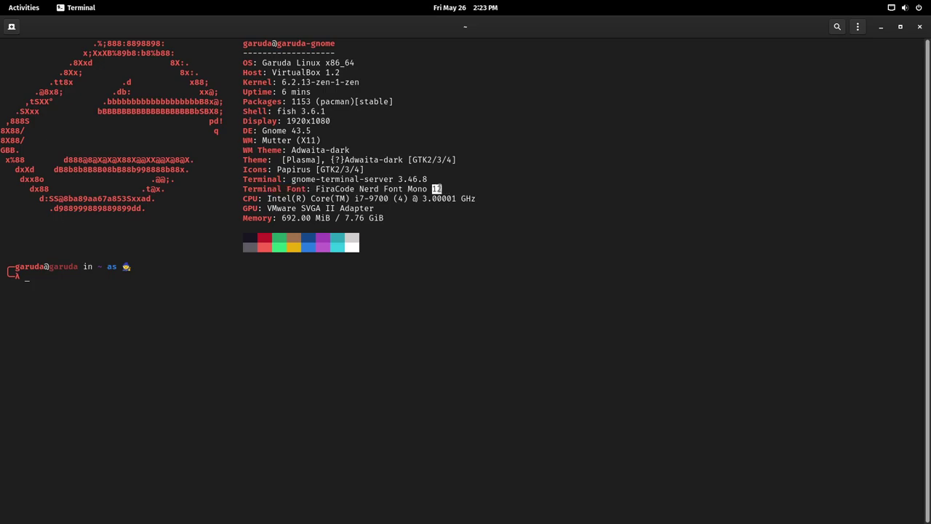
left_click(441, 189)
double_click(335, 191)
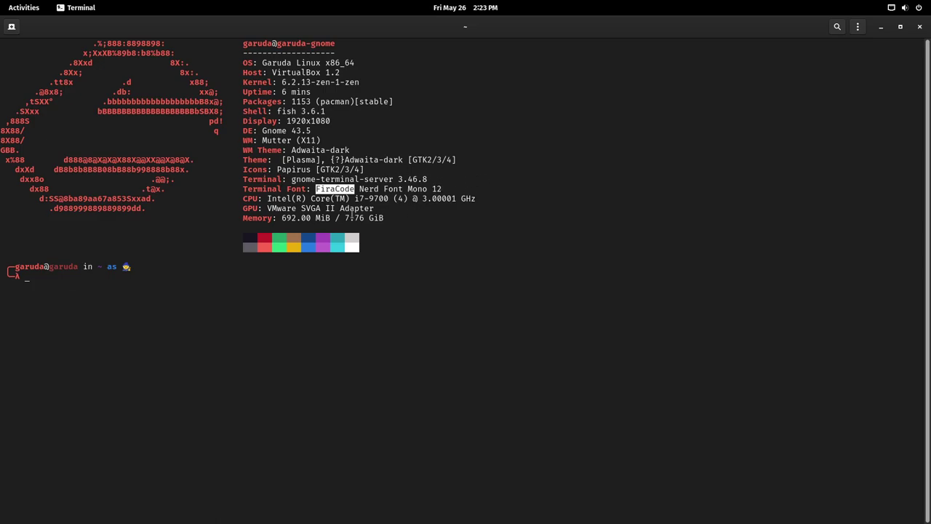
Highlight the whole system summary from the Memory line up to the top of the ASCII logo.
left_click_drag(397, 217, 129, 54)
left_click(328, 130)
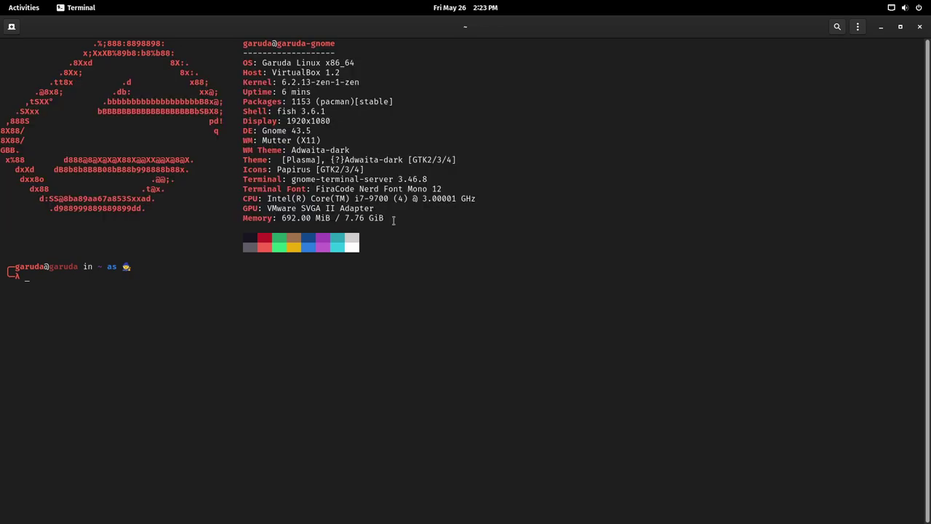
left_click_drag(397, 218, 32, 44)
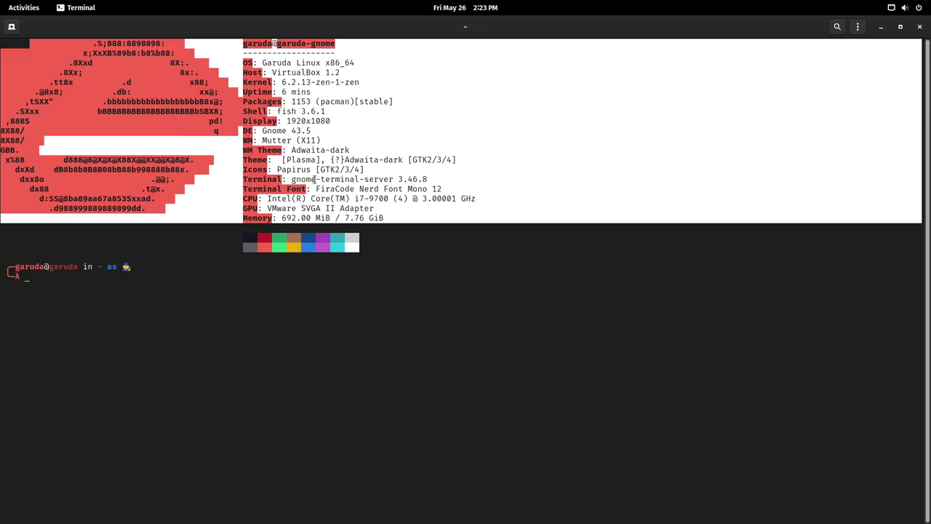
Highlight the WM, DE, Display and Shell entries in the system summary one after another.
left_click(353, 142)
double_click(283, 140)
double_click(275, 131)
double_click(248, 141)
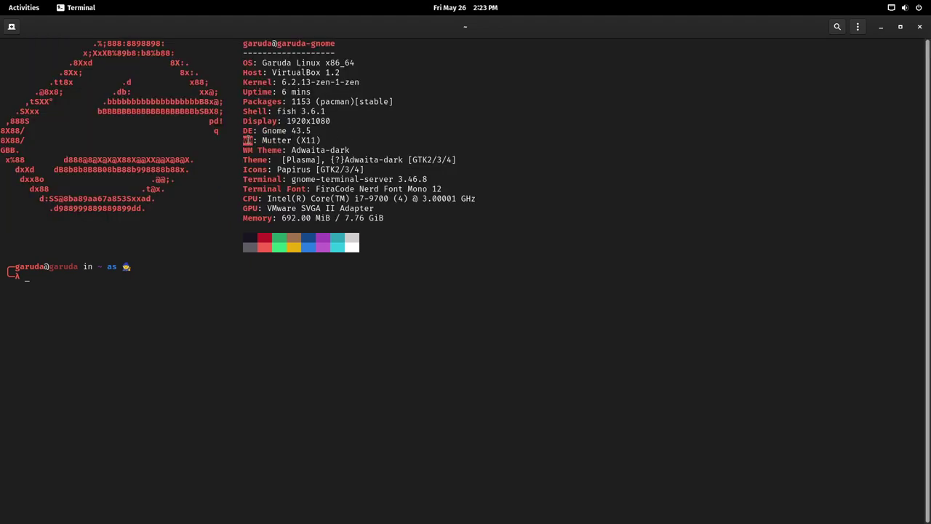
double_click(277, 139)
double_click(297, 131)
double_click(254, 122)
double_click(264, 111)
Browse the shell's completion suggestions for commands starting with ls, and dismiss the suggestion list.
left_click(483, 272)
type("ls")
key("BackSpace")
key("BackSpace")
key("Tab")
type("ls")
key("Tab")
key("BackSpace")
key("BackSpace")
key("Tab")
key("Tab")
key("Tab")
key("Tab")
key("Tab")
key("Tab")
key("Tab")
key("Tab")
key("Tab")
key("Tab")
key("Tab")
key("Tab")
key("Tab")
key("shift+Tab")
key("shift+Tab")
key("shift+Tab")
key("shift+Tab")
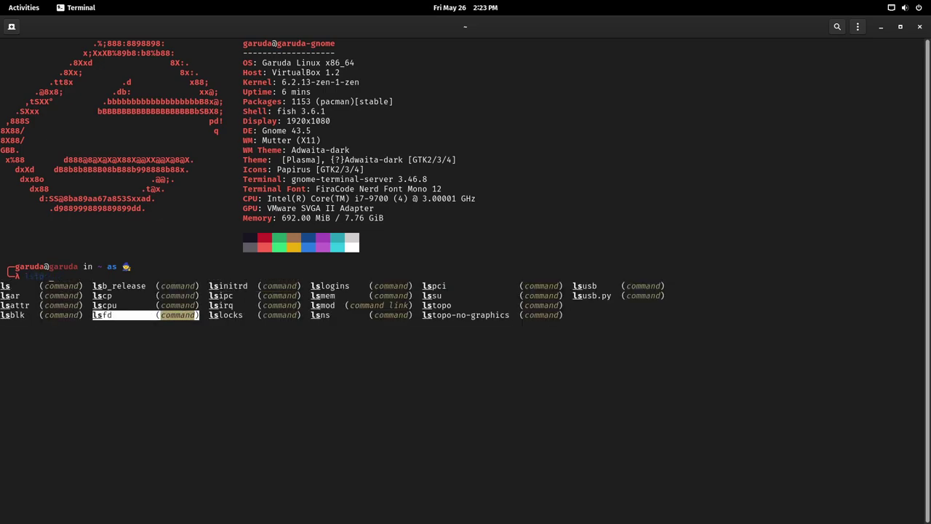
key("Escape")
Clear the command line and list the home folder's contents with ls.
key("BackSpace")
key("BackSpace")
type("ls")
key("Return")
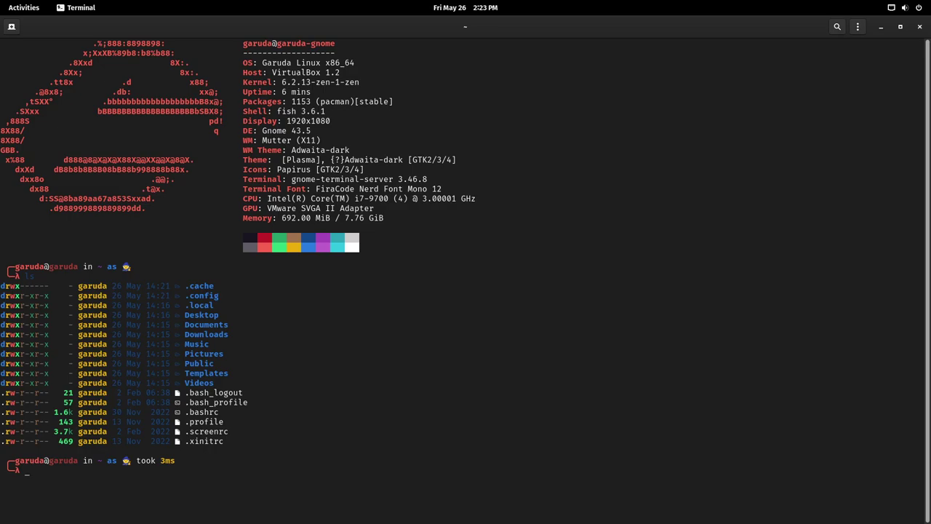
Try to run the axe command and decline updating the pkgfile database.
type("axe")
key("Tab")
key("Return")
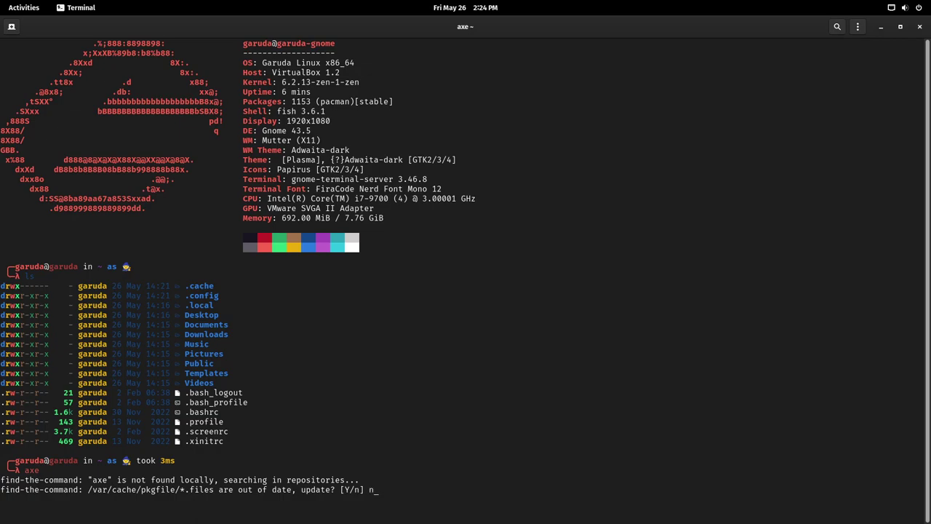
type("n")
key("Return")
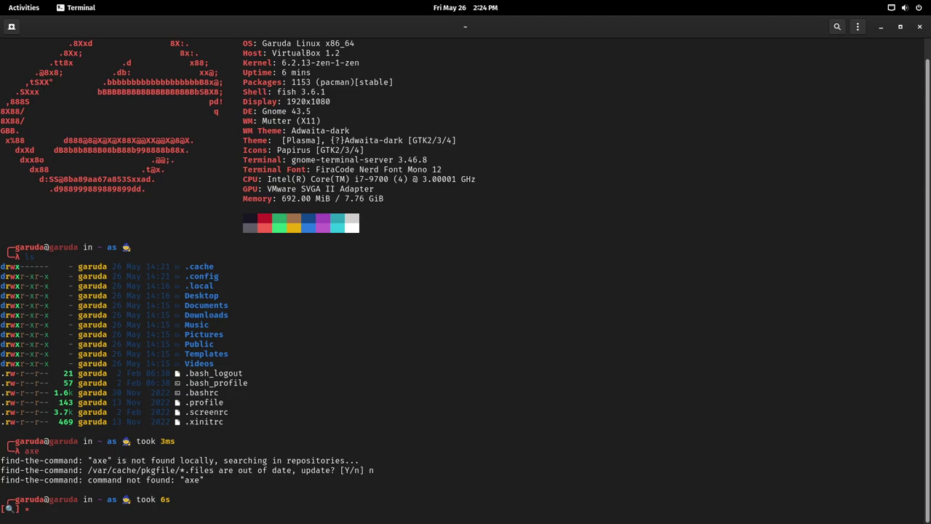
List the home folder with exa, and again in long format with exa -l.
type("exa")
key("Return")
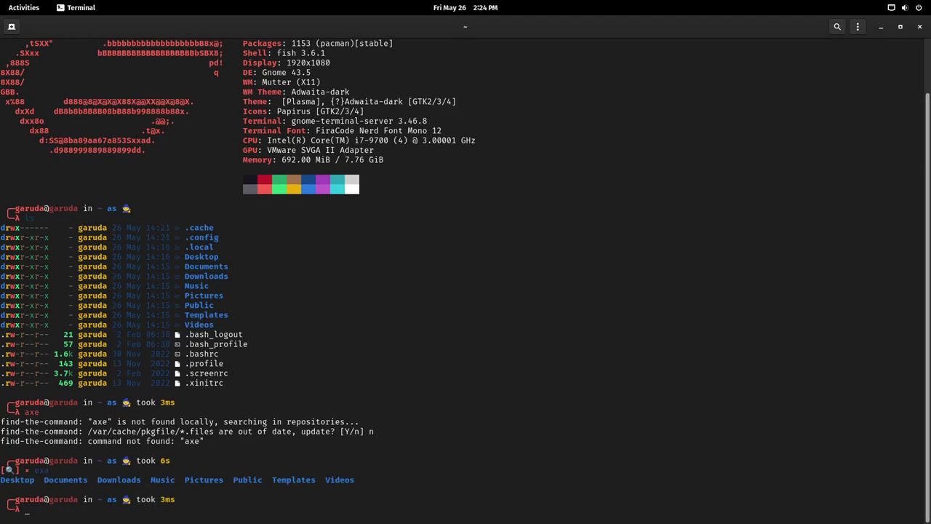
type("exa-l")
key("Return")
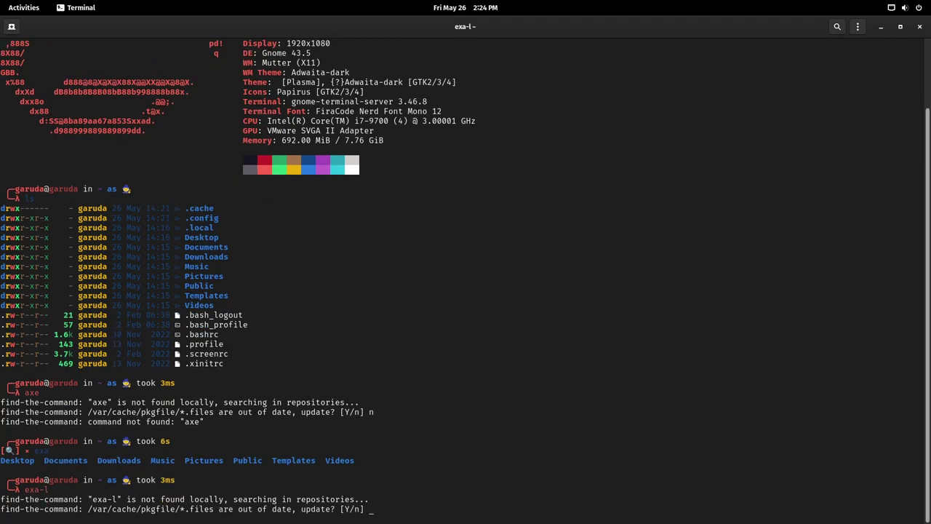
type("n")
key("Return")
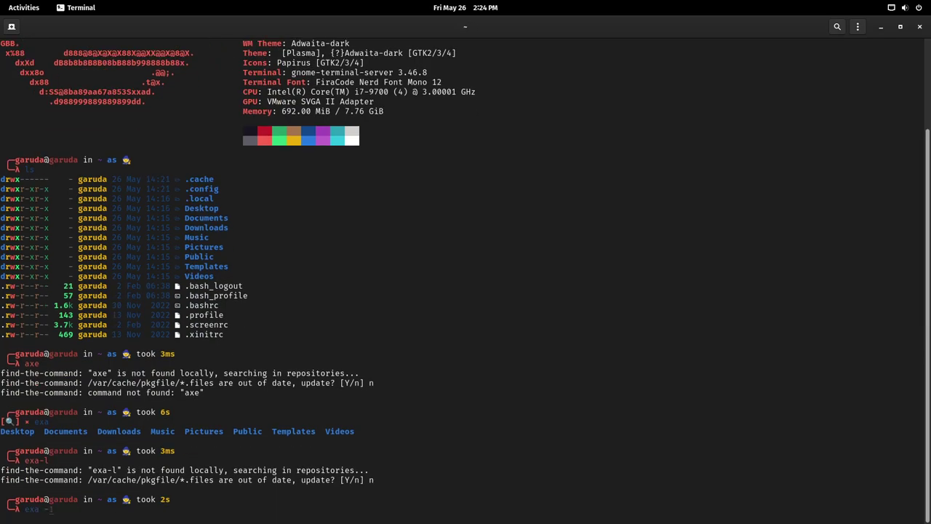
type("-l")
key("Return")
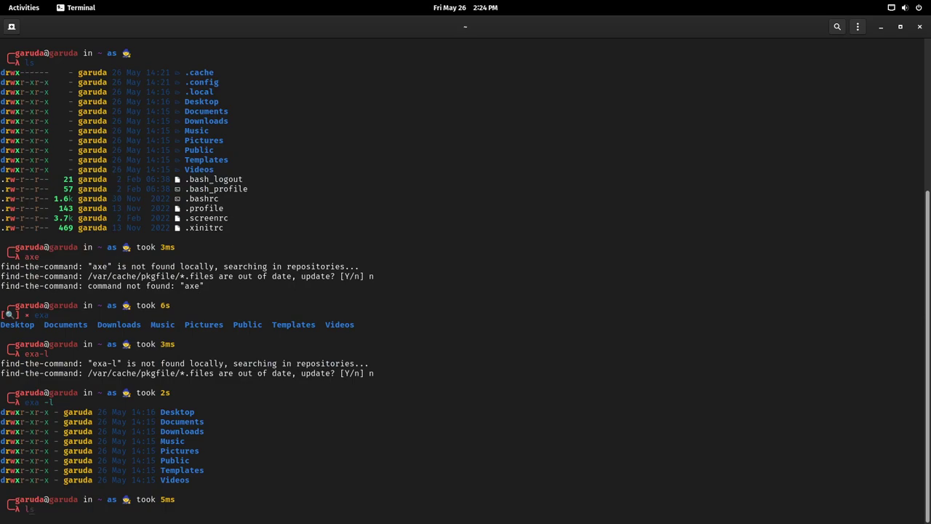
Repeat the ls listing of the home folder and list the defined shell aliases with alias.
type("ls")
key("Return")
type("alias")
key("Return")
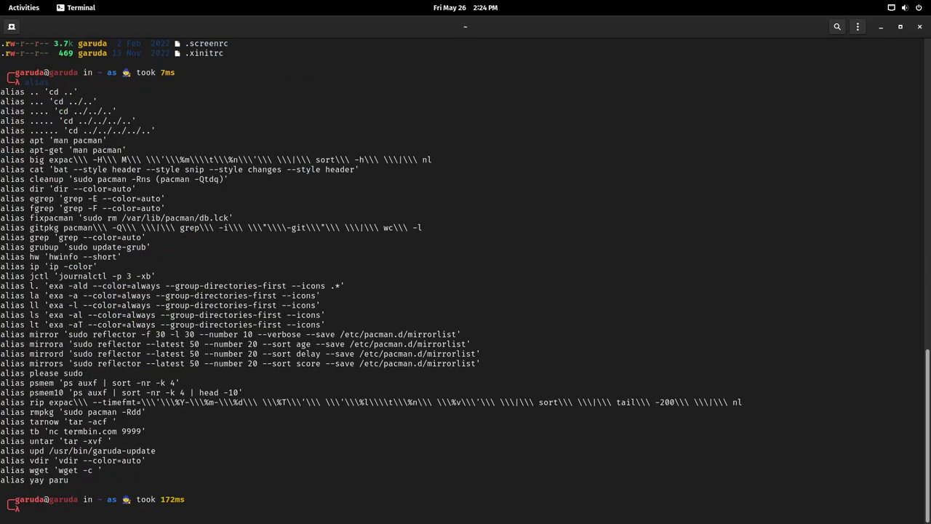
Highlight the ls alias line in the alias list and clear the highlight.
double_click(58, 315)
left_click_drag(328, 315, 9, 316)
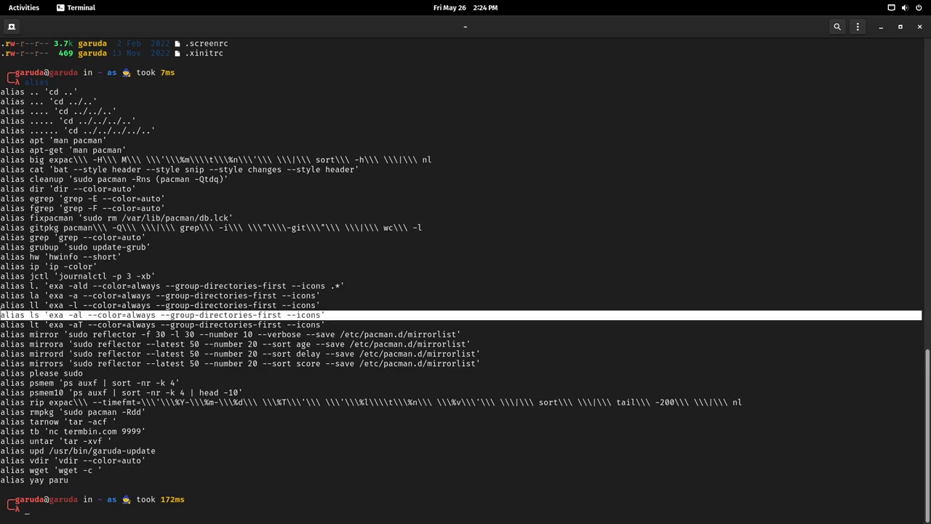
left_click(331, 315)
left_click_drag(331, 315, 8, 315)
left_click(129, 292)
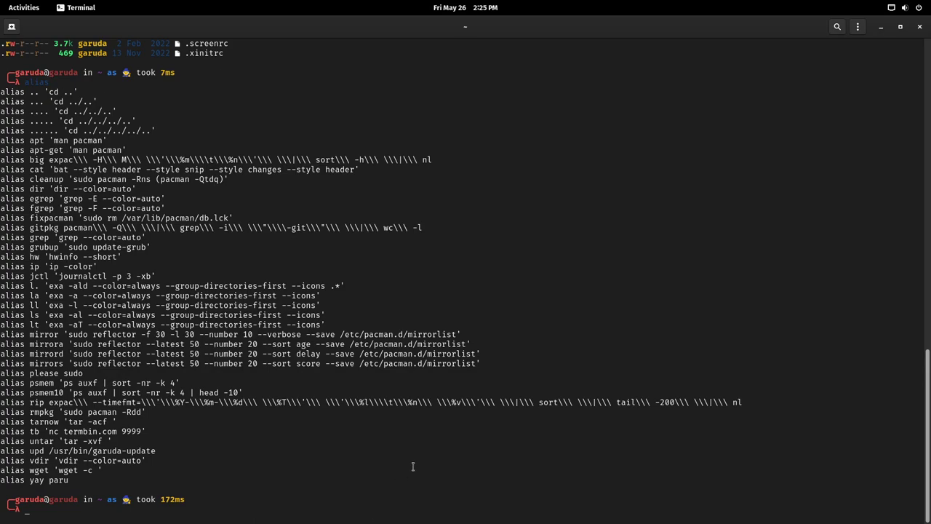
Open the Files app at the Home folder and move its window up and to the right.
key("super")
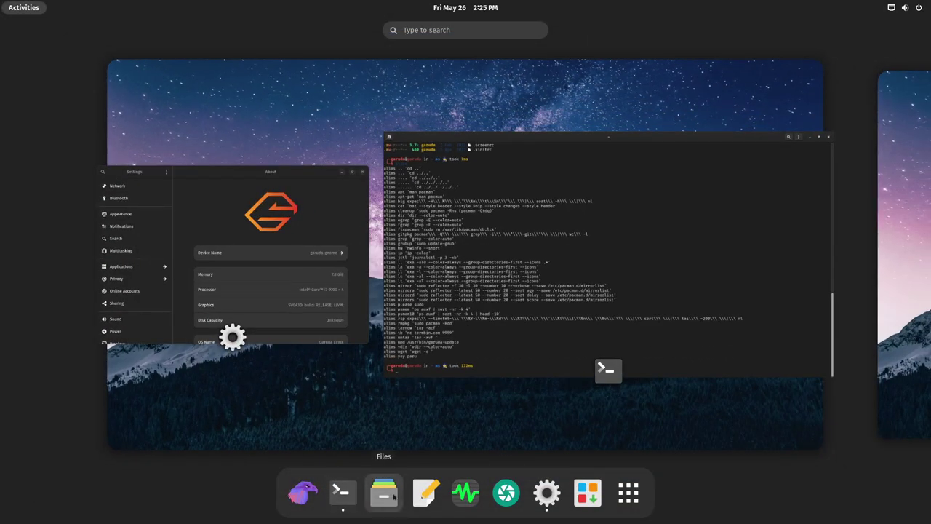
left_click(384, 494)
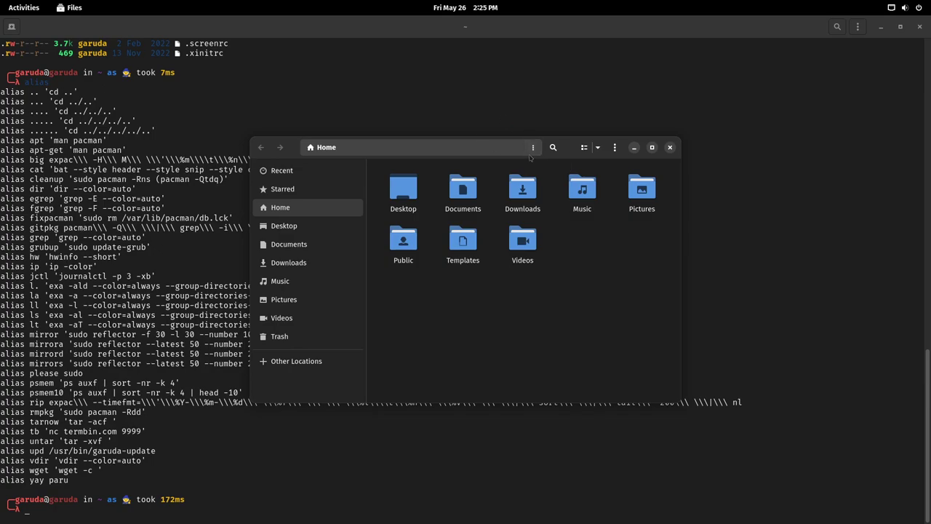
left_click_drag(357, 154, 484, 129)
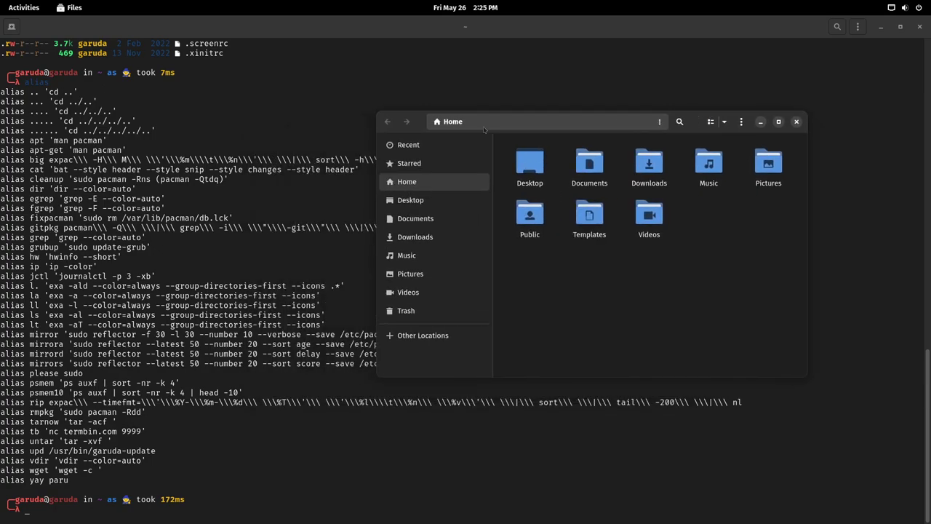
Bring the terminal output back to the system summary and move the Files window clear of it.
right_click(423, 121)
left_click(298, 174)
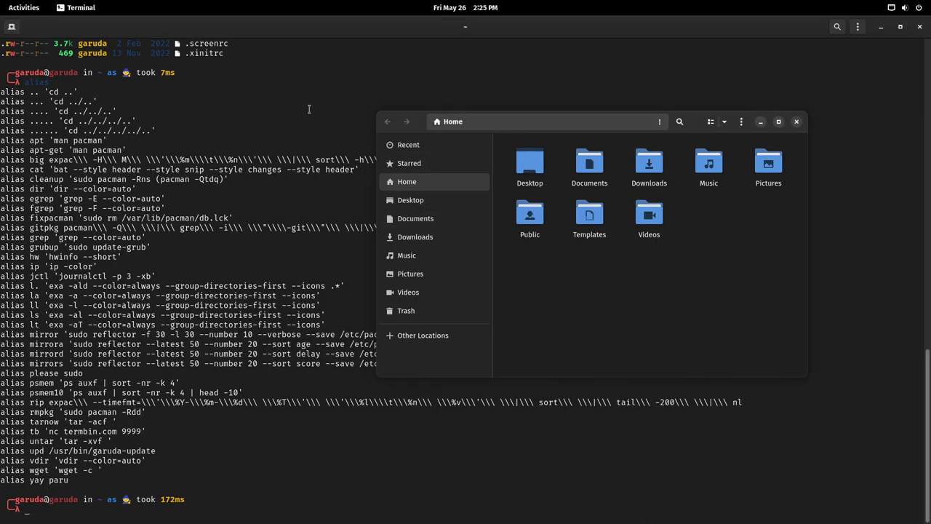
scroll(297, 174, "up", 20)
scroll(298, 174, "up", 7)
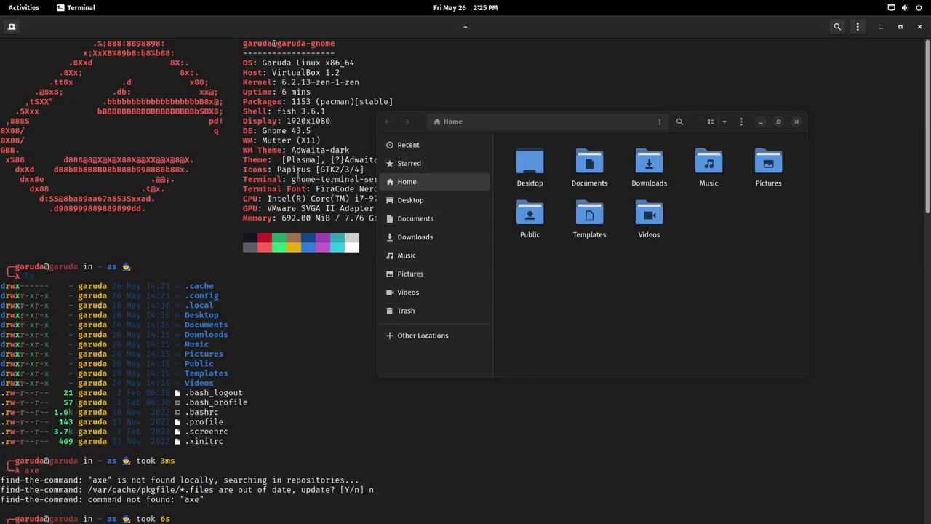
left_click_drag(420, 121, 513, 65)
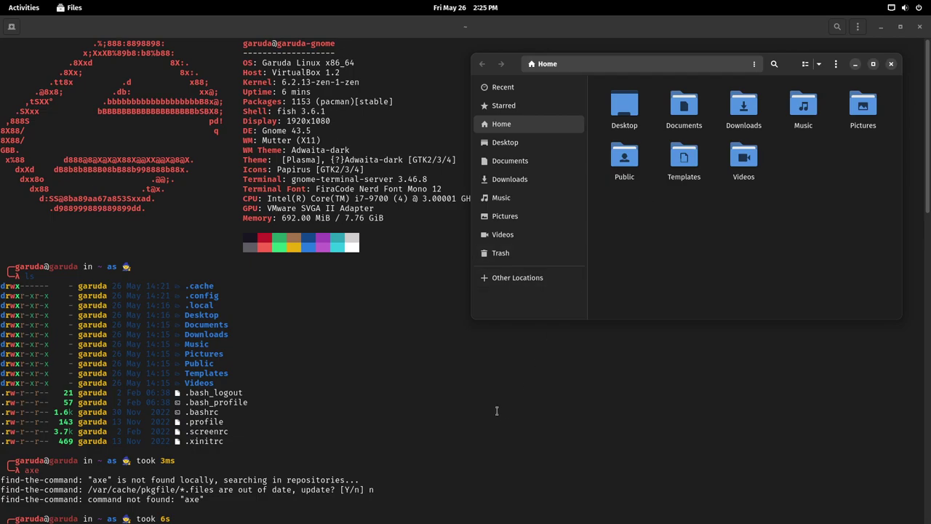
Open the gedit text editor with a blank document, and launch System Monitor.
key("super")
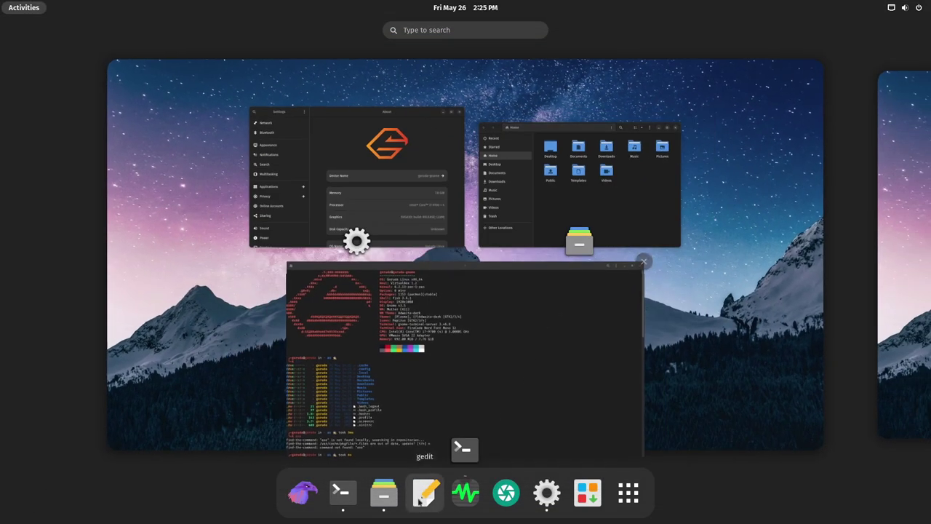
left_click(425, 493)
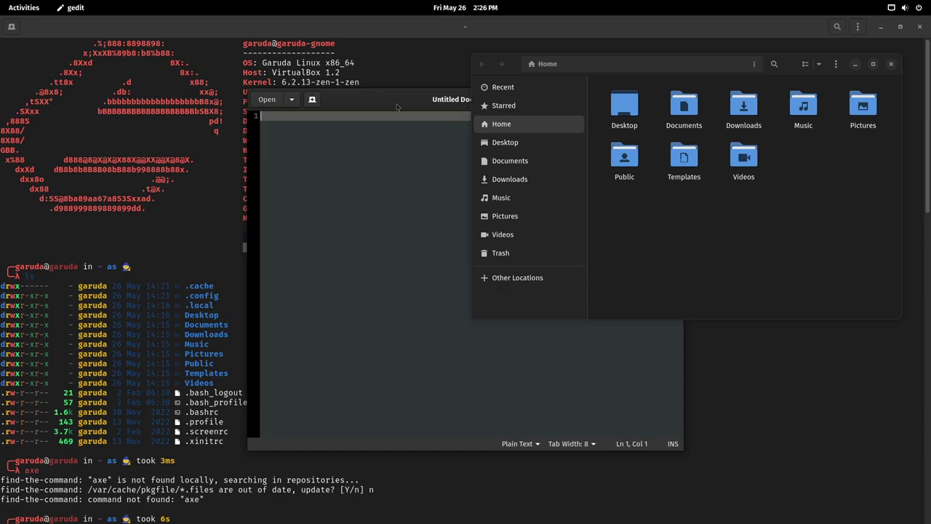
key("super")
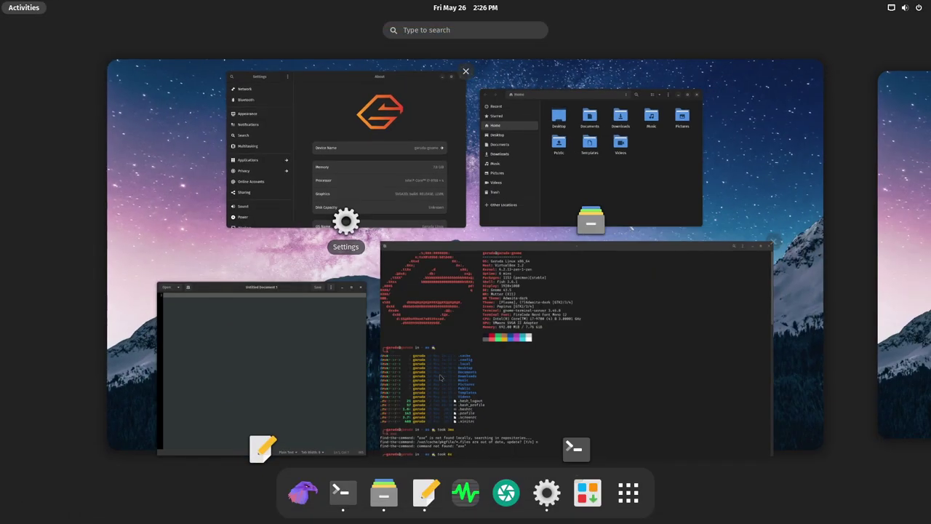
left_click(463, 495)
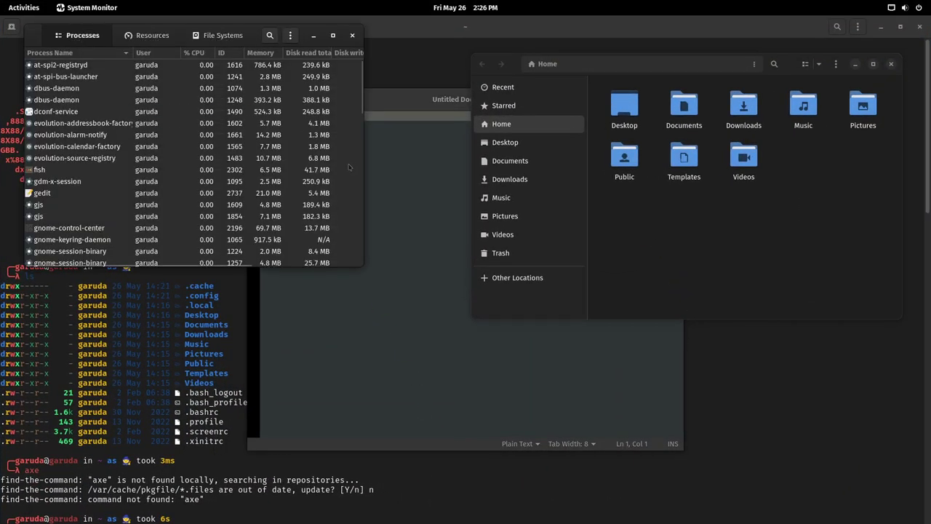
Enlarge the System Monitor window to show more of the process table and reposition it near the upper left corner.
left_click_drag(315, 29, 359, 29)
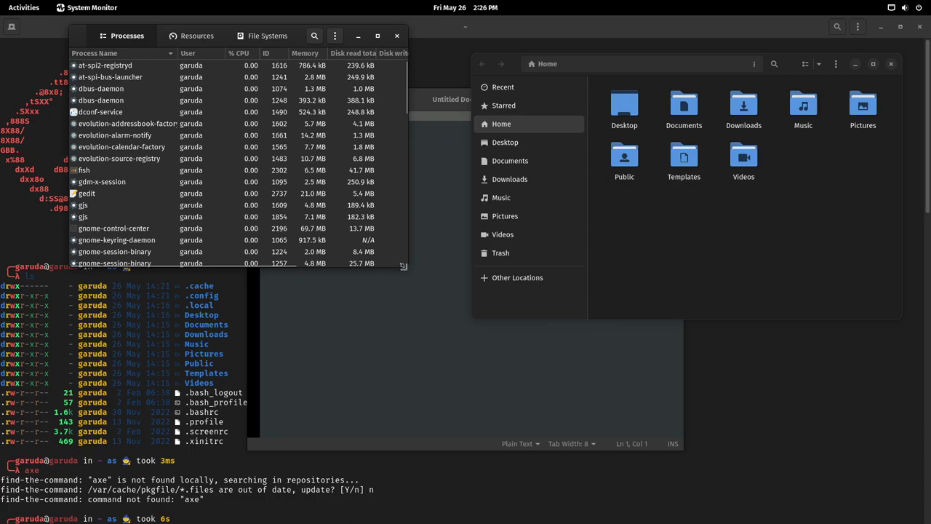
left_click_drag(406, 266, 572, 393)
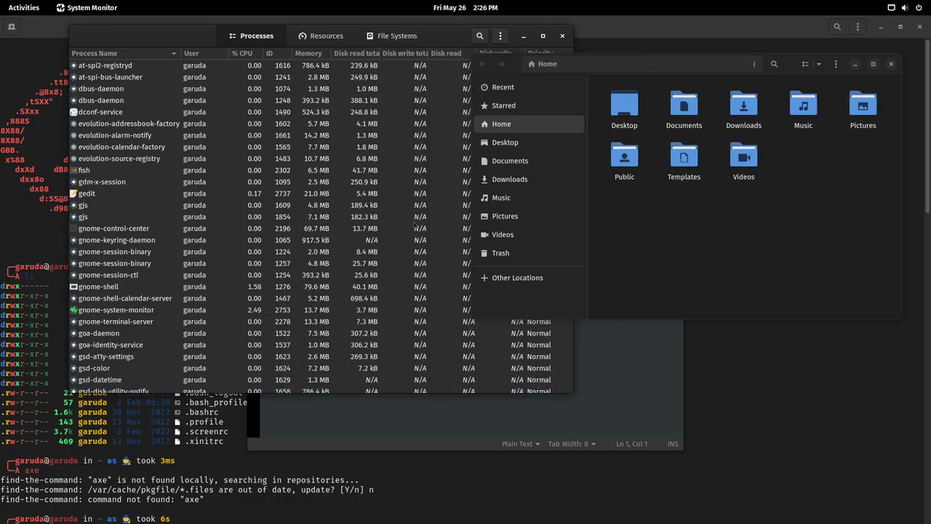
left_click_drag(146, 39, 112, 33)
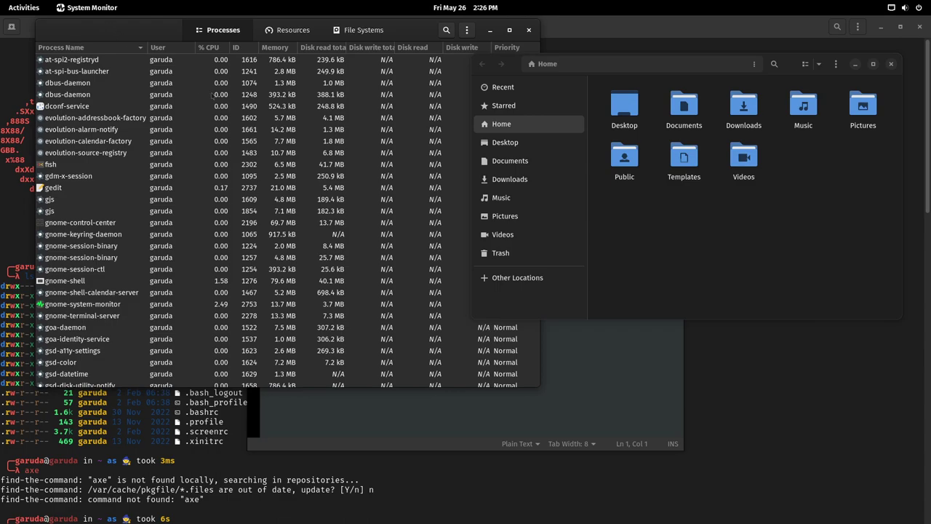
View System Monitor's Resources graphs and File Systems list, shifting its window for a better view.
left_click(282, 32)
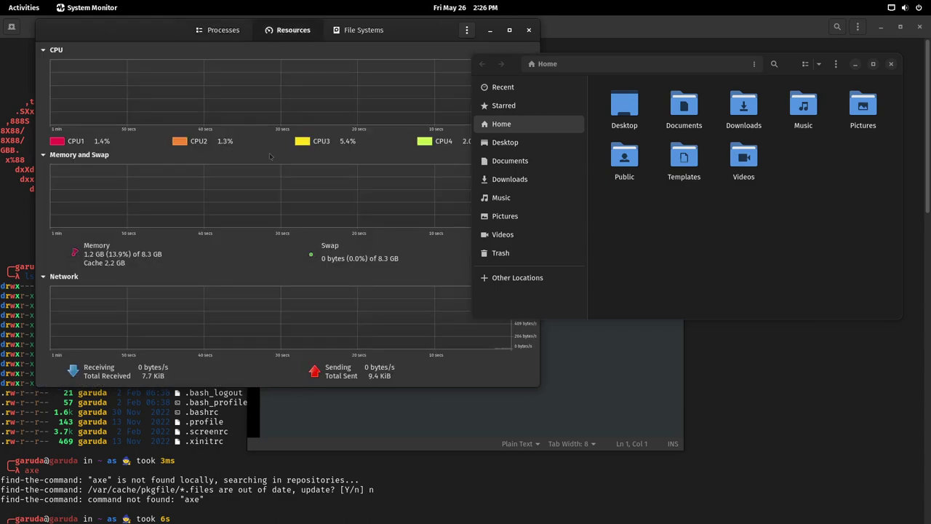
left_click(357, 30)
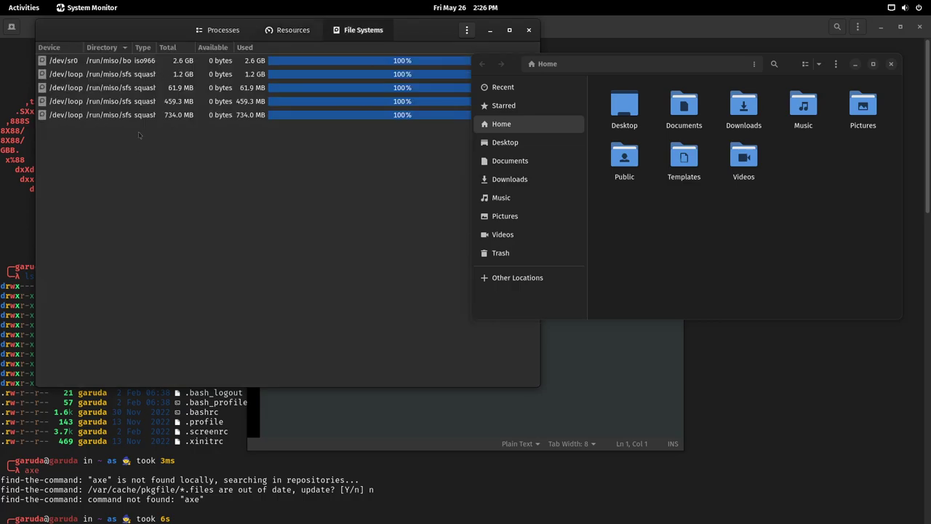
left_click_drag(423, 29, 388, 31)
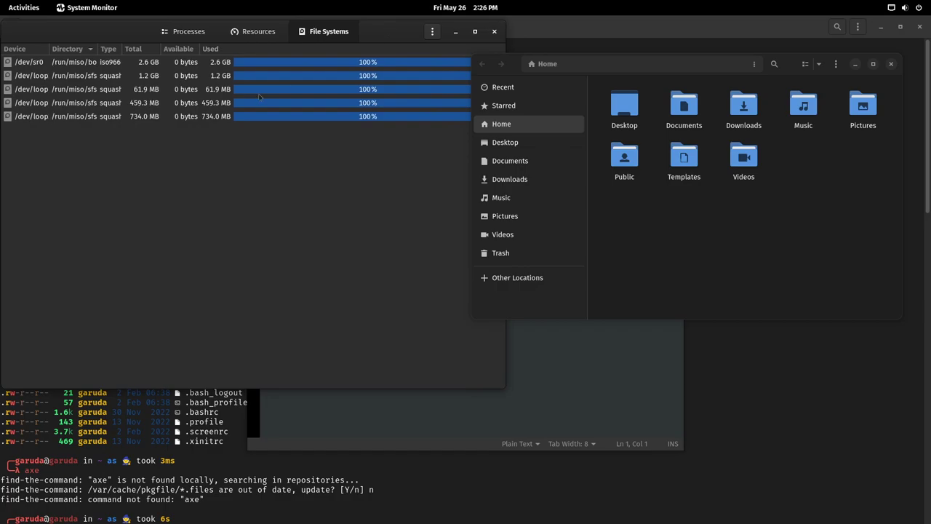
left_click_drag(105, 32, 143, 27)
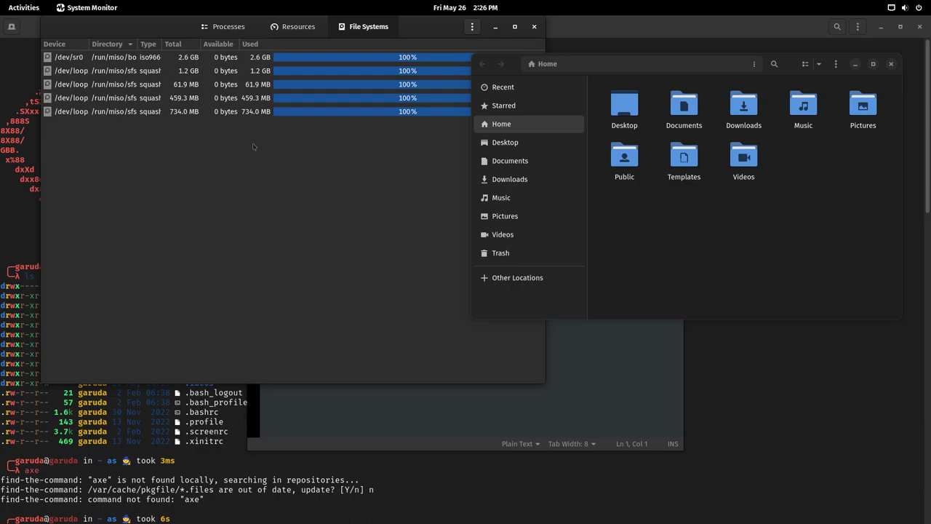
Open the Screenshot tool and the Add/Remove Software package manager.
key("super")
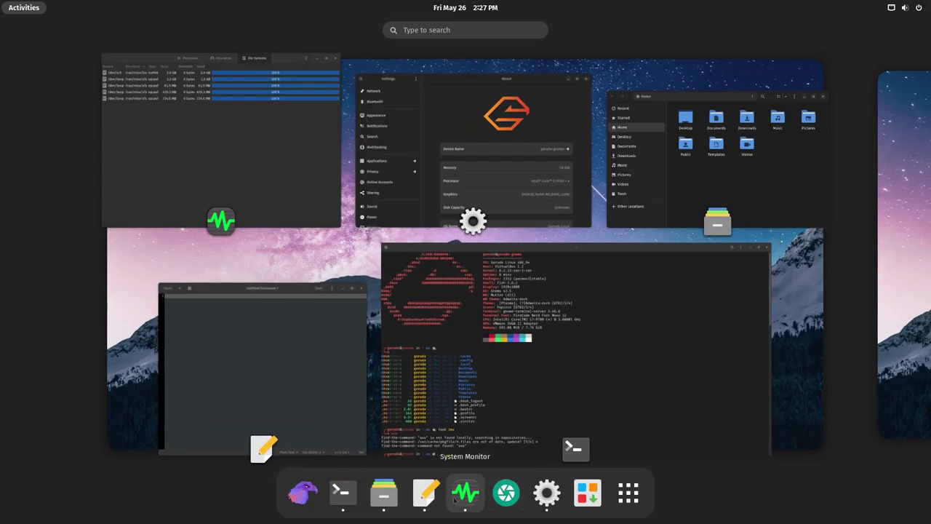
left_click(507, 493)
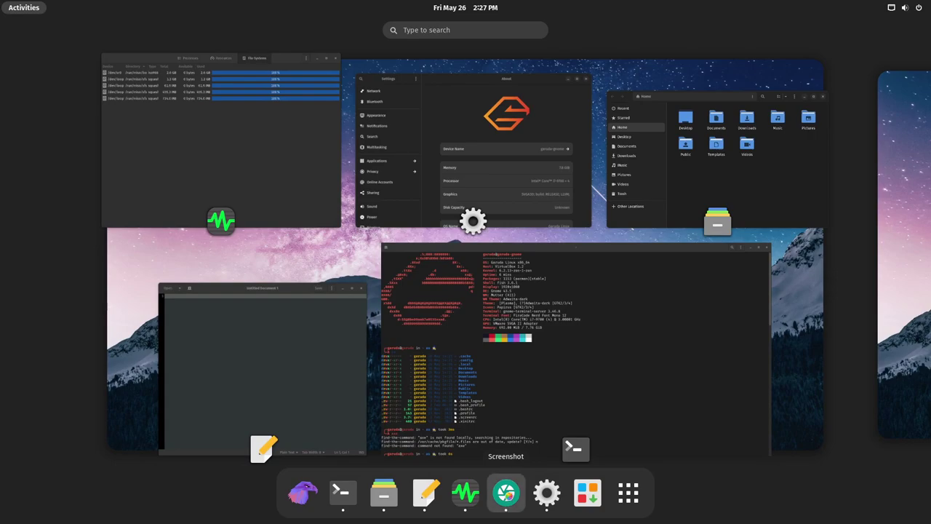
left_click(575, 29)
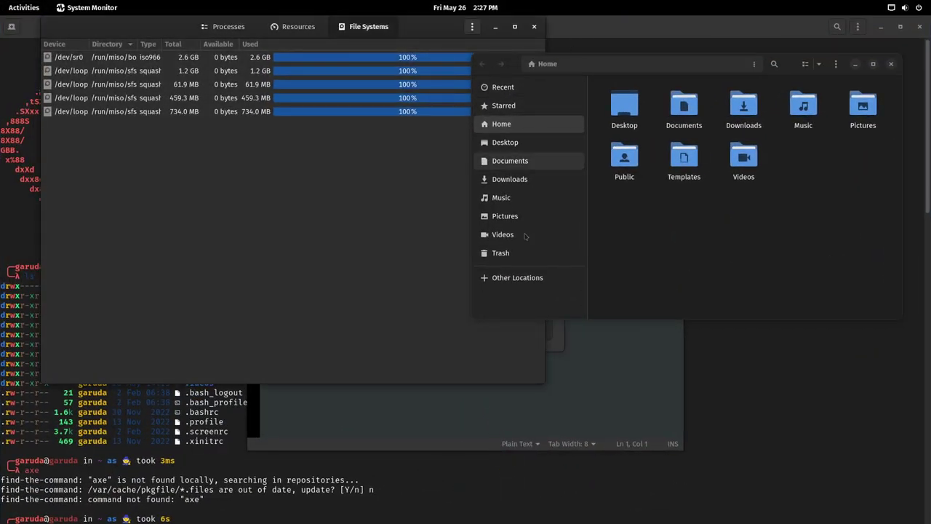
key("super")
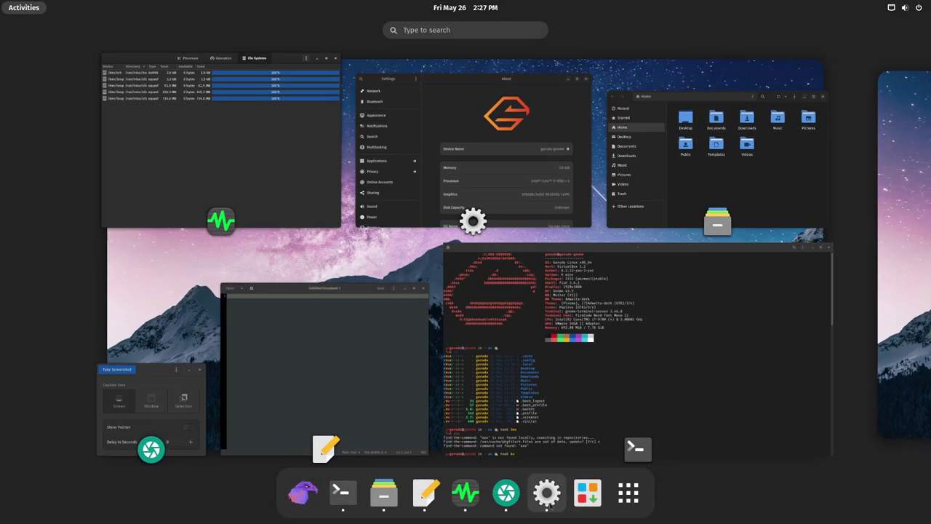
left_click(596, 505)
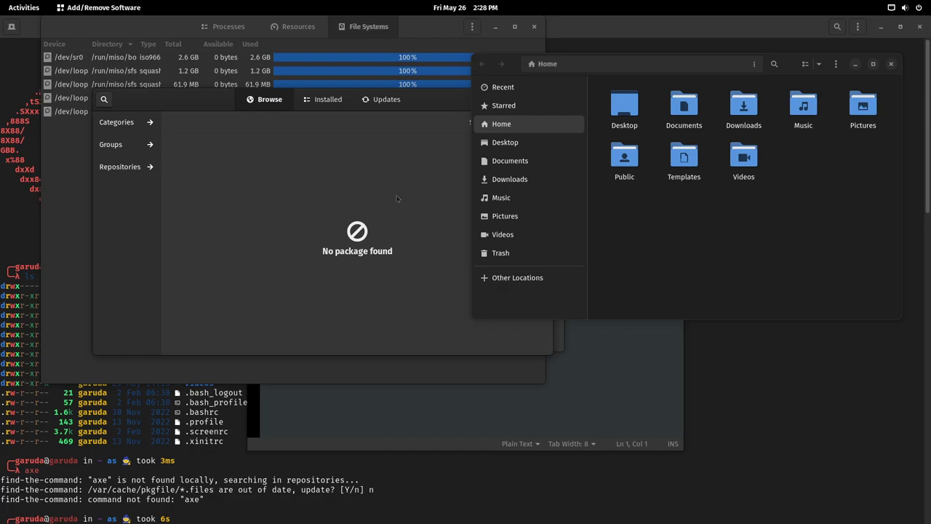
Show all installed applications and launch Garuda Gamer.
key("super")
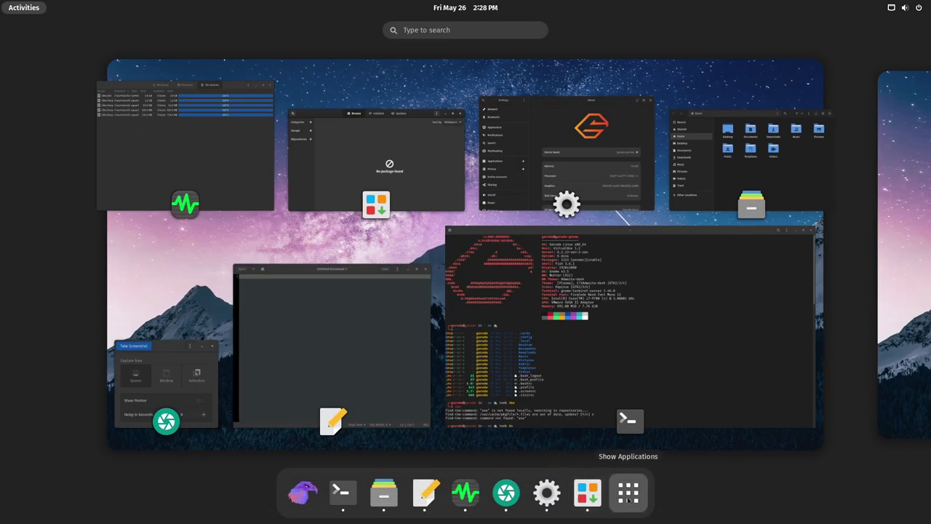
left_click(628, 493)
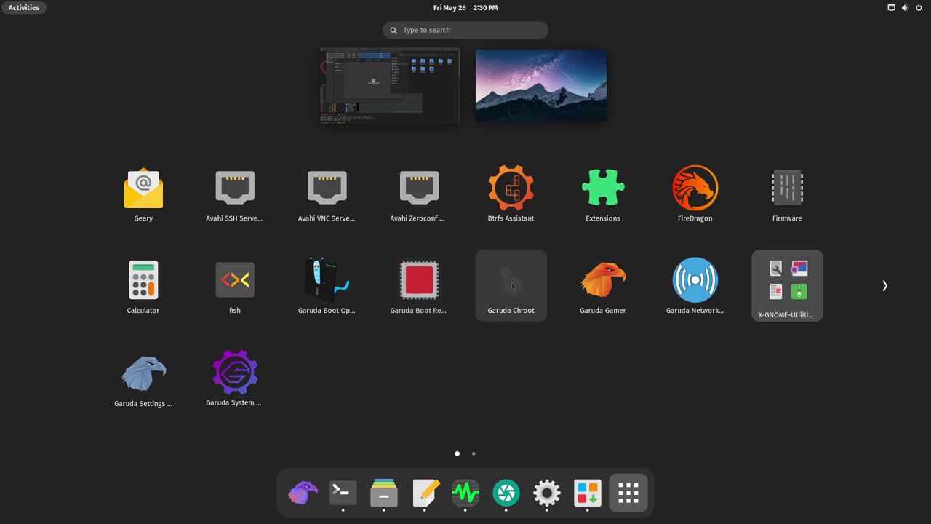
left_click(620, 302)
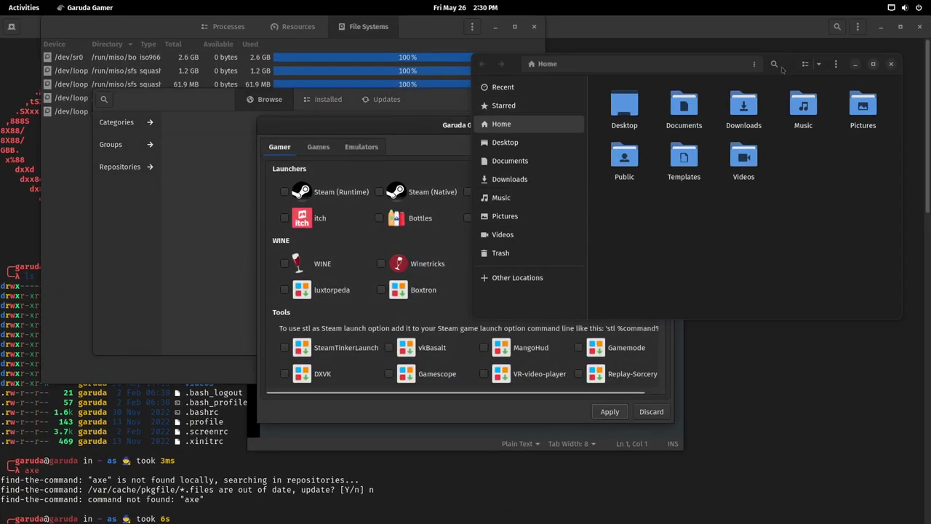
Turn off Always on Top for the Files window and bring the Garuda Gamer window to the front.
right_click(510, 64)
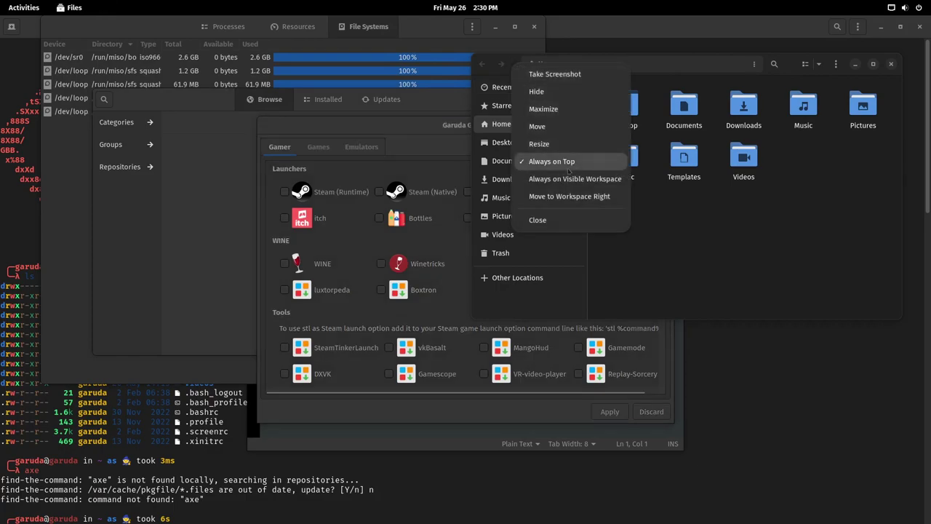
left_click(569, 165)
left_click(421, 135)
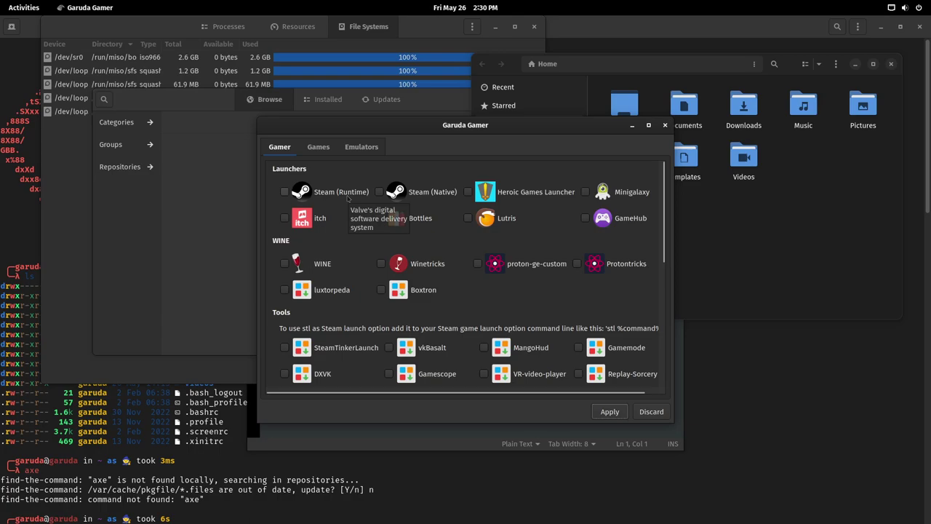
Look through the Games and Emulators lists in Garuda Gamer.
left_click(323, 147)
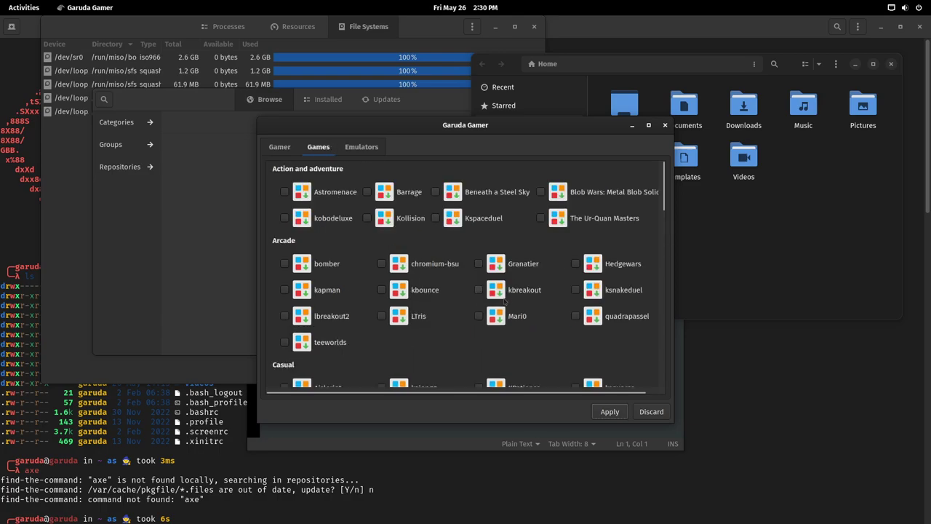
scroll(535, 274, "down", 20)
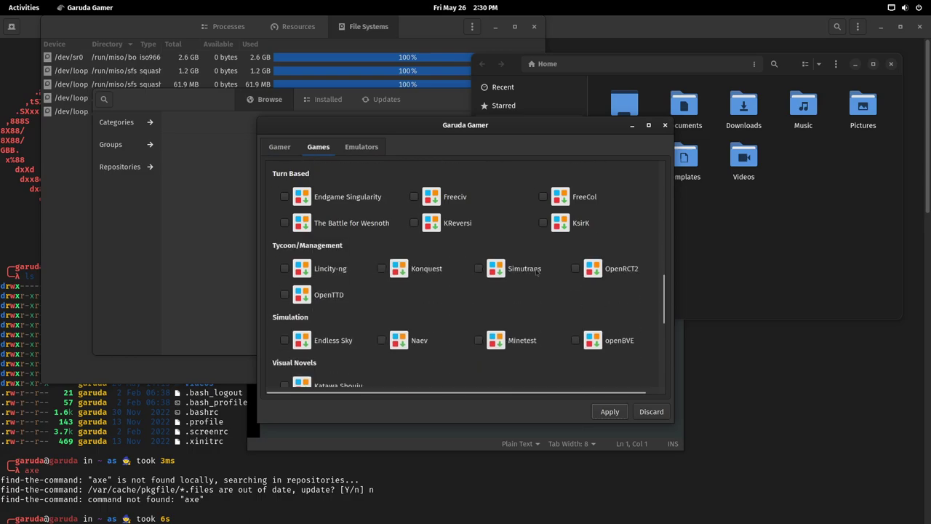
scroll(536, 272, "down", 5)
left_click(361, 147)
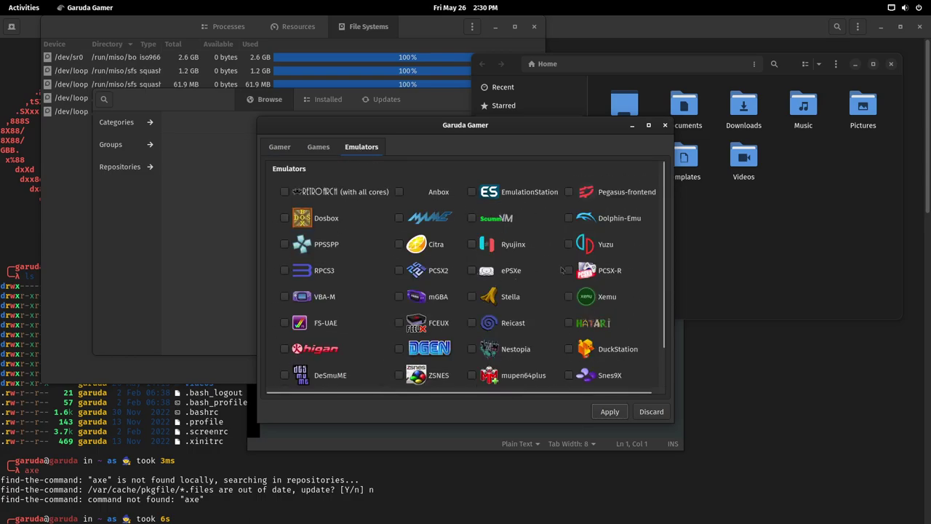
Try to install the Dosbox emulator, leave it unselected, and close Garuda Gamer.
left_click(284, 218)
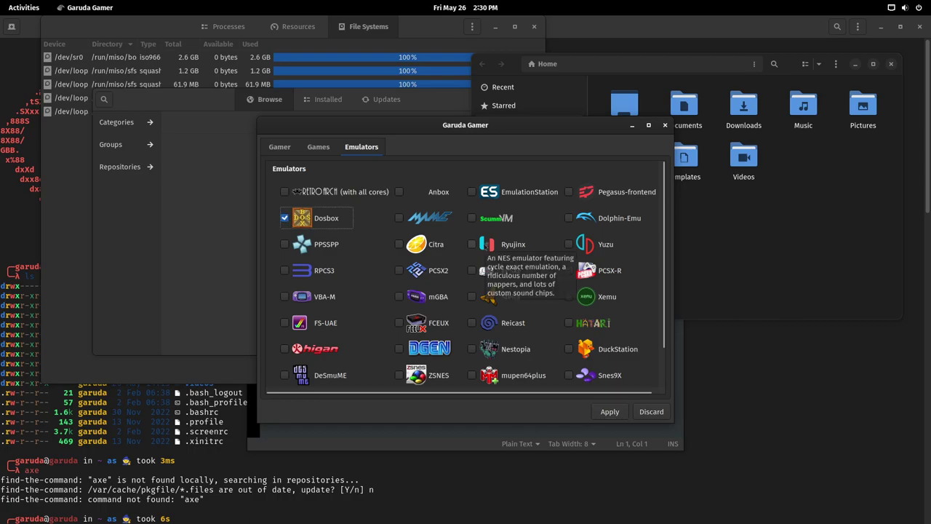
left_click(606, 411)
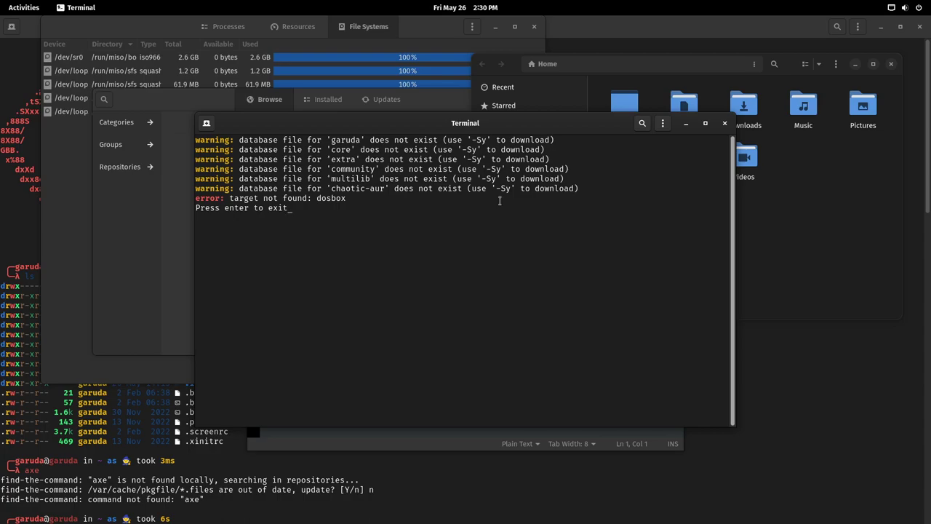
left_click(725, 123)
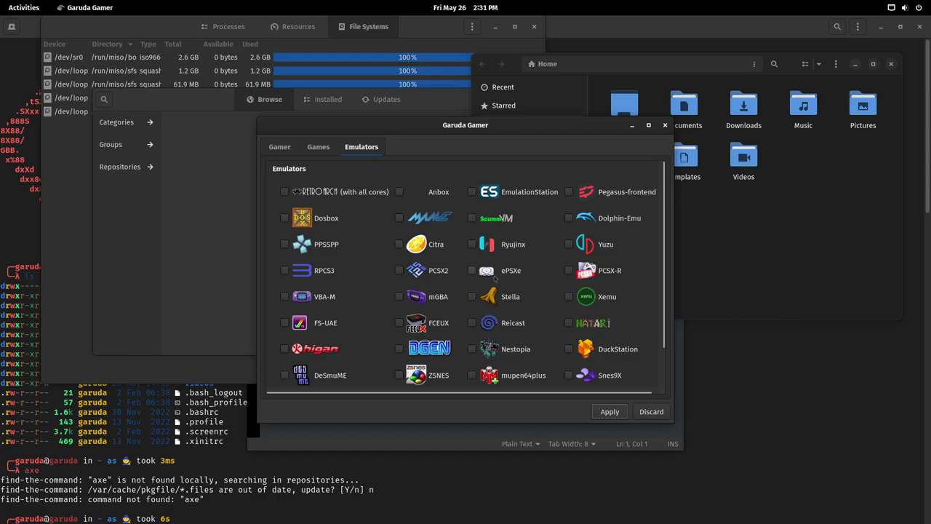
left_click(286, 218)
left_click(286, 219)
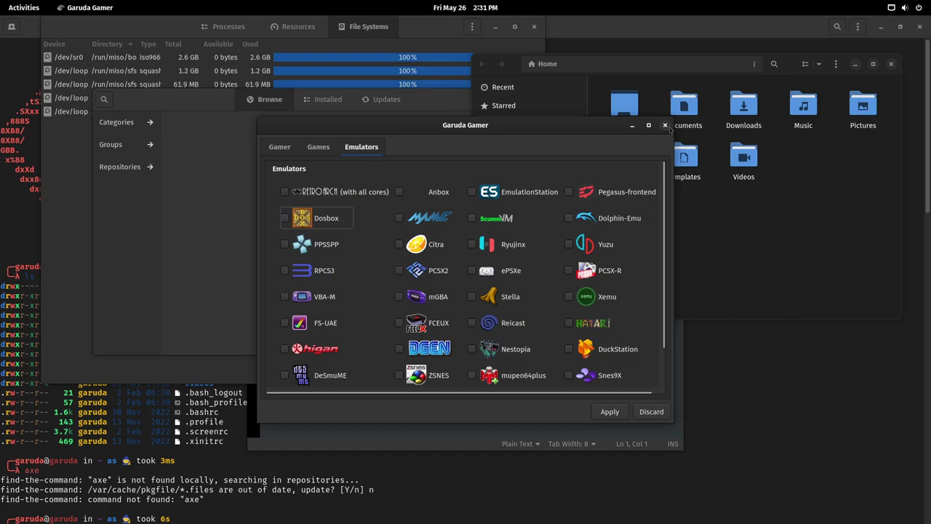
left_click(664, 125)
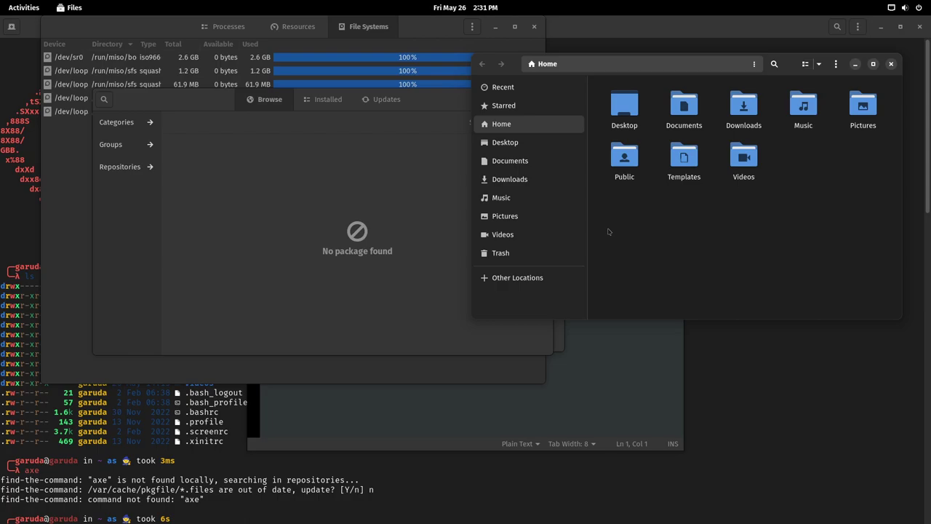
View the applications in the X-GNOME-Utilities folder and launch Garuda Settings Manager.
key("super")
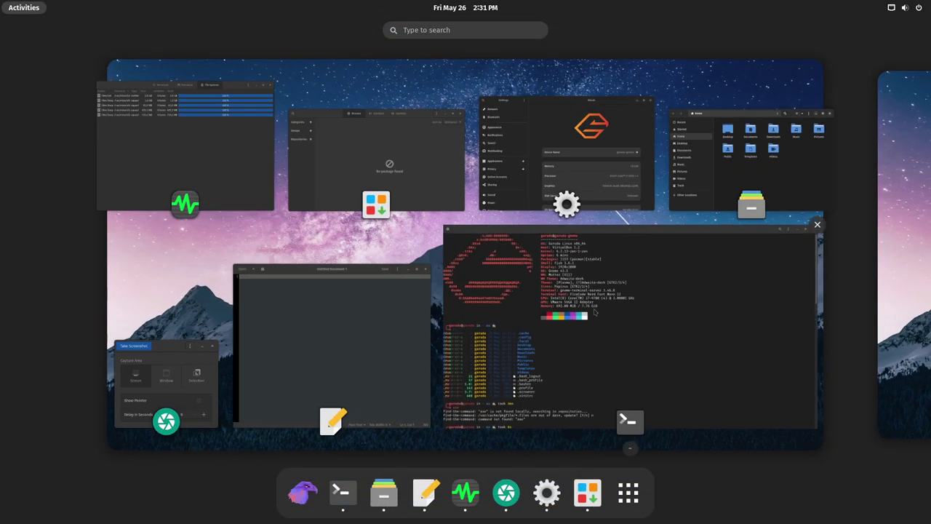
left_click(629, 493)
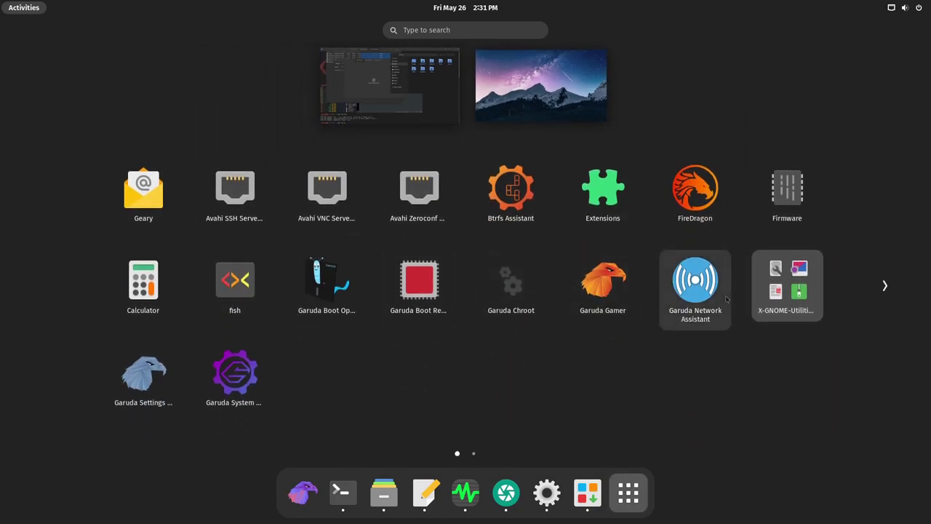
left_click(786, 290)
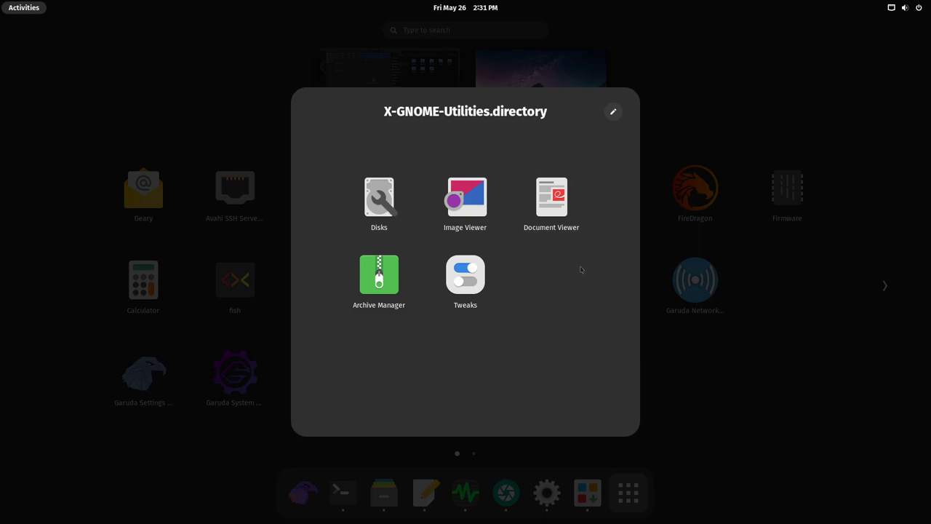
left_click(734, 359)
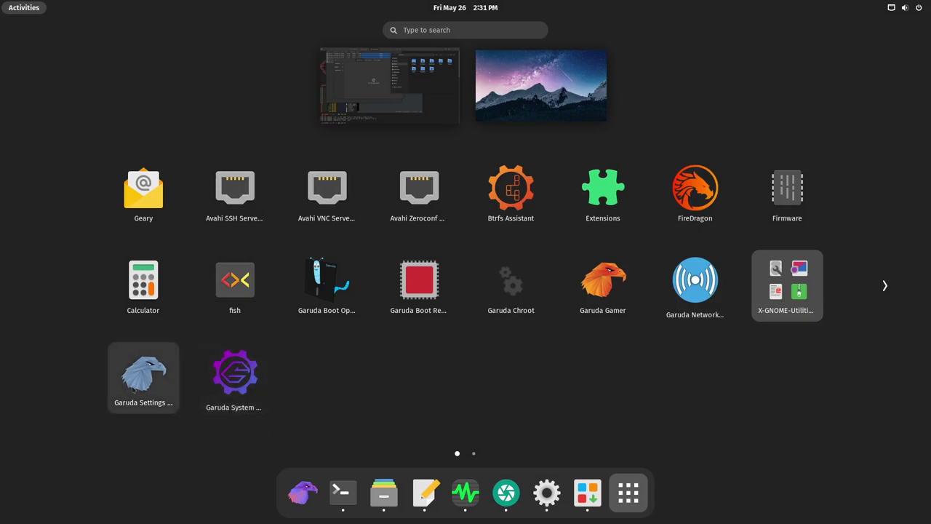
key("Escape")
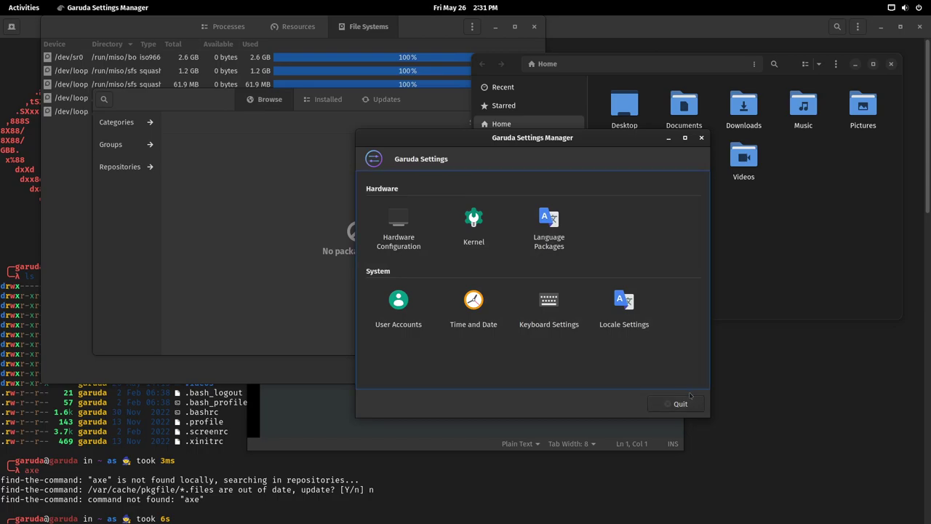
Open Garuda System Maintenance to view its update and notification options, and accept them as they are.
key("super")
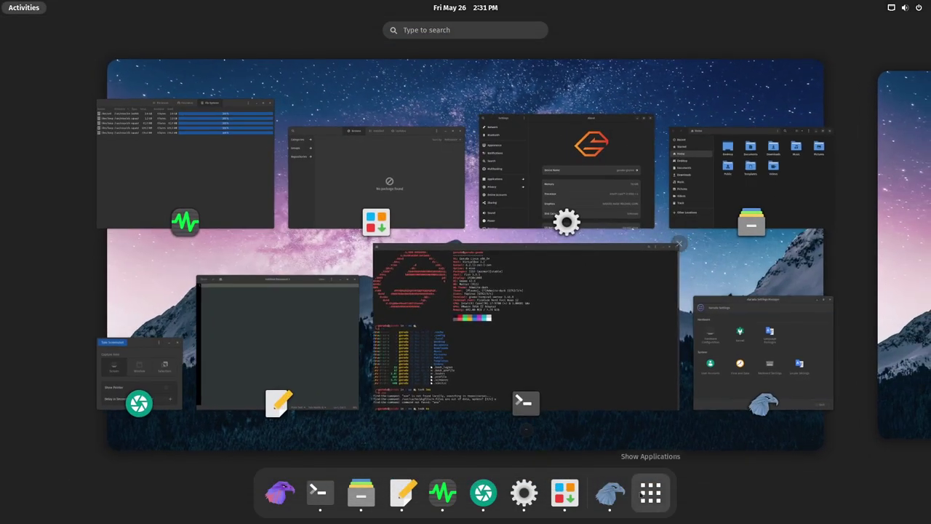
left_click(651, 493)
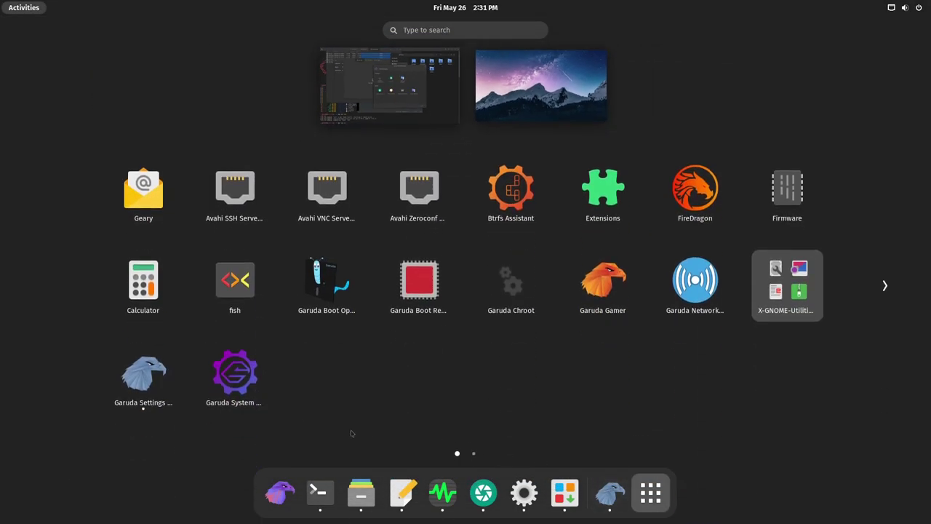
left_click(245, 393)
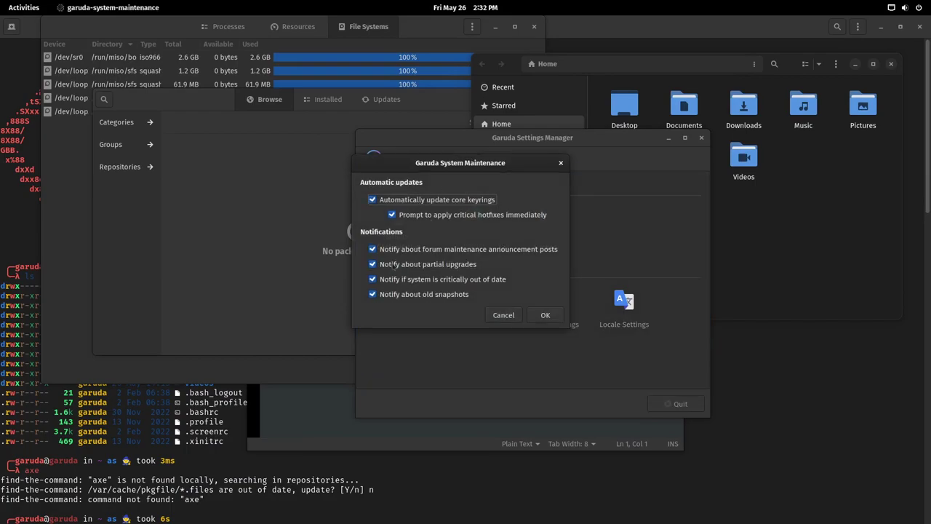
left_click(546, 315)
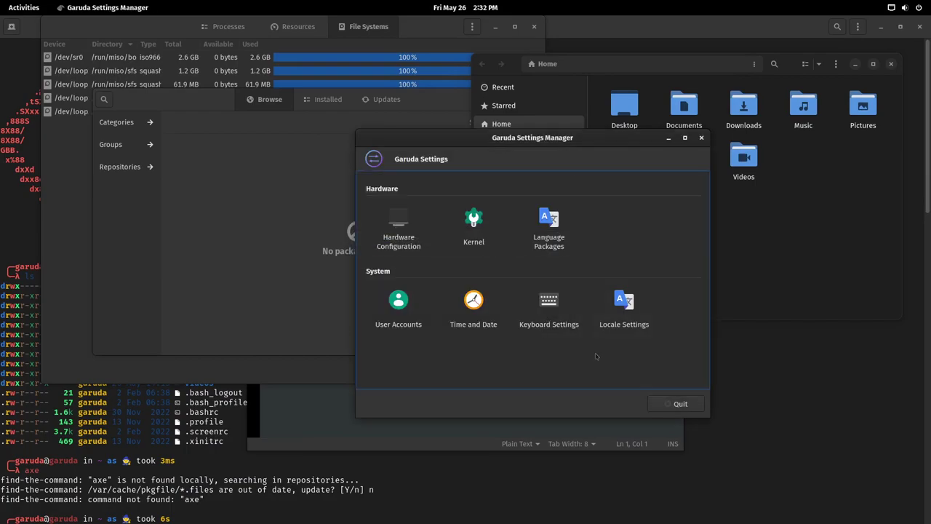
View the Add Gesture options in Gestures without adding one, and close both Gestures and Garuda Settings Manager.
key("super")
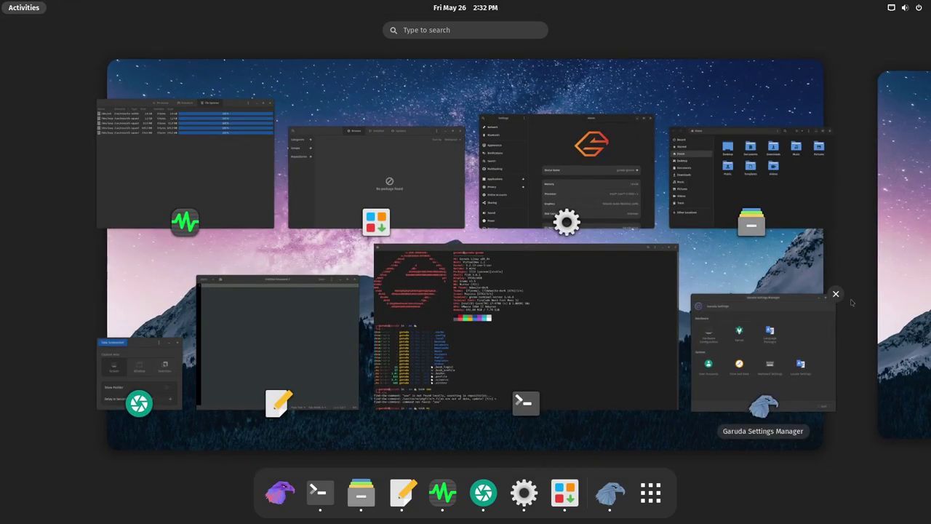
left_click(650, 494)
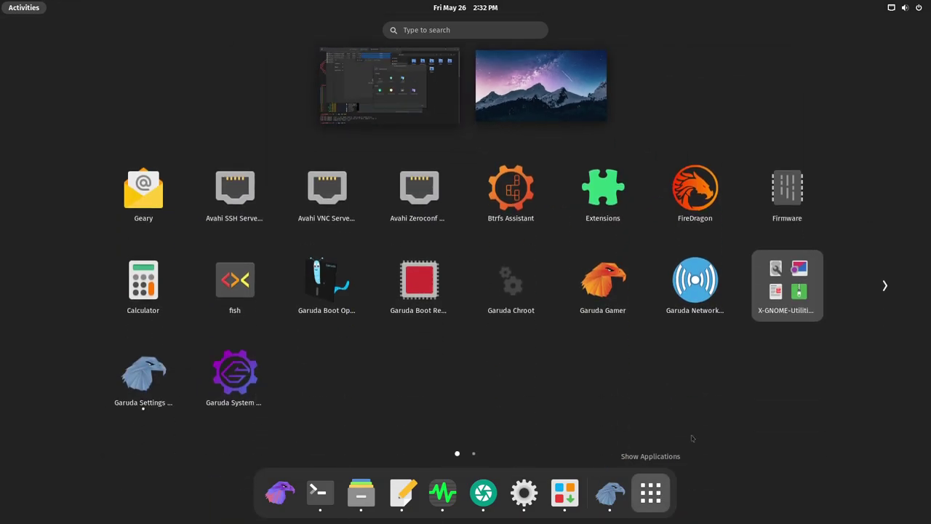
left_click(886, 287)
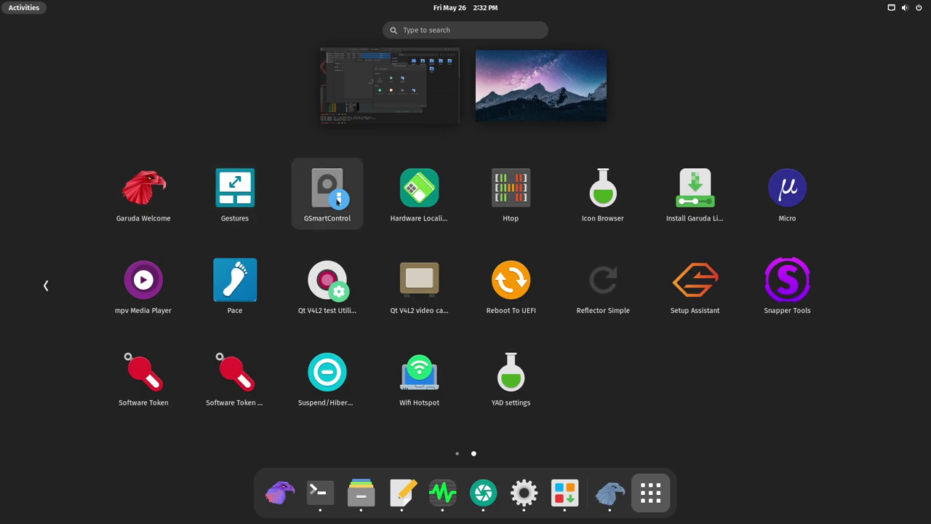
left_click(233, 195)
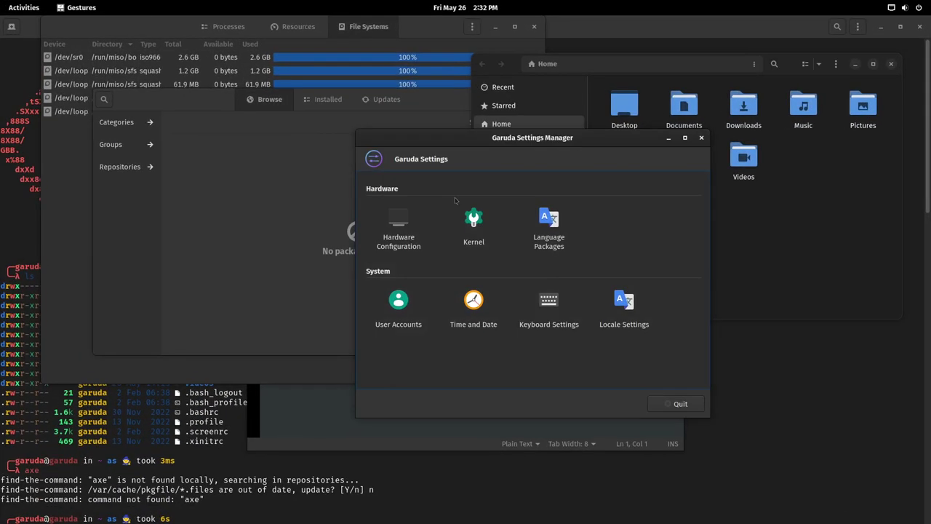
left_click(331, 171)
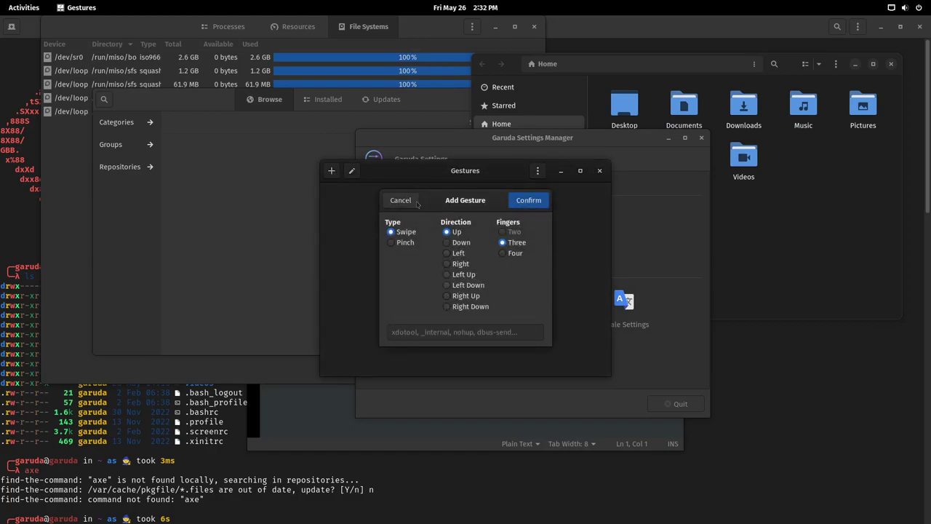
left_click(409, 202)
left_click(600, 171)
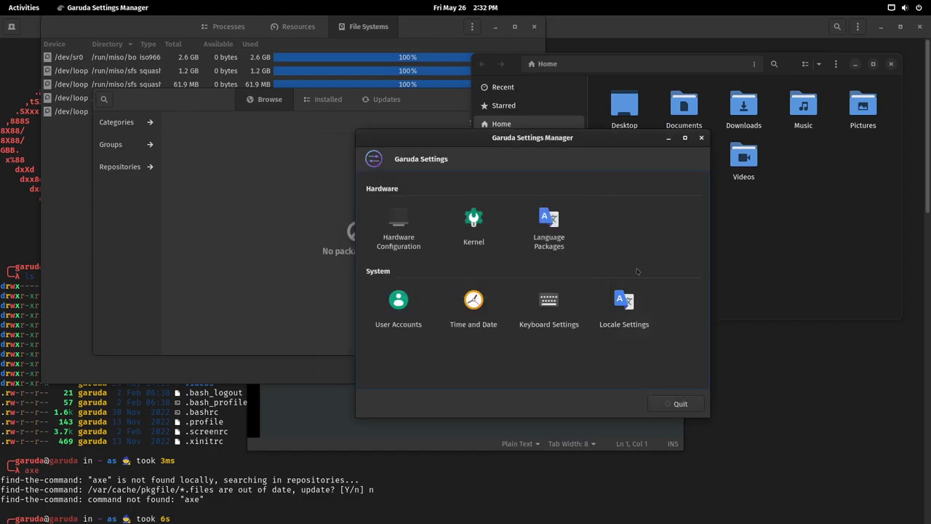
left_click(694, 404)
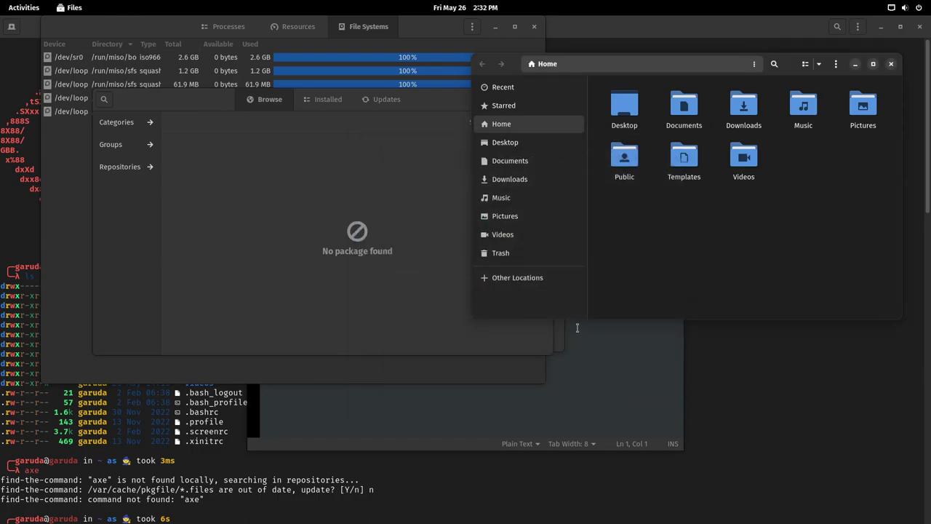
Launch Pace, view its Repositories, Options and Mirrorlist sections, and close it.
key("super")
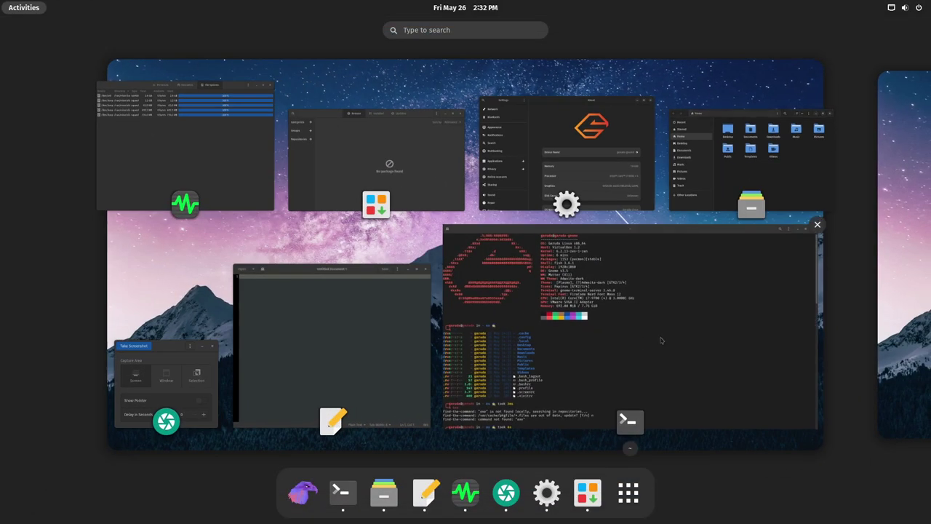
left_click(636, 500)
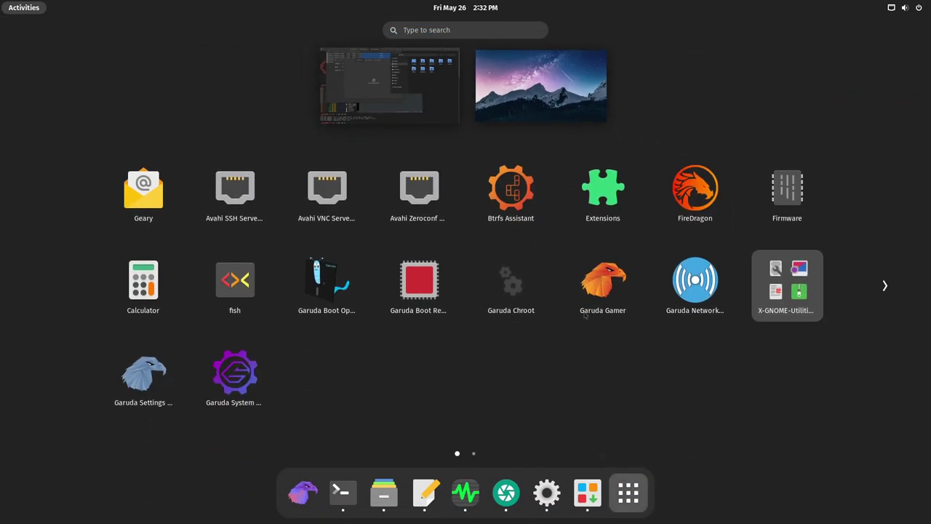
left_click(889, 285)
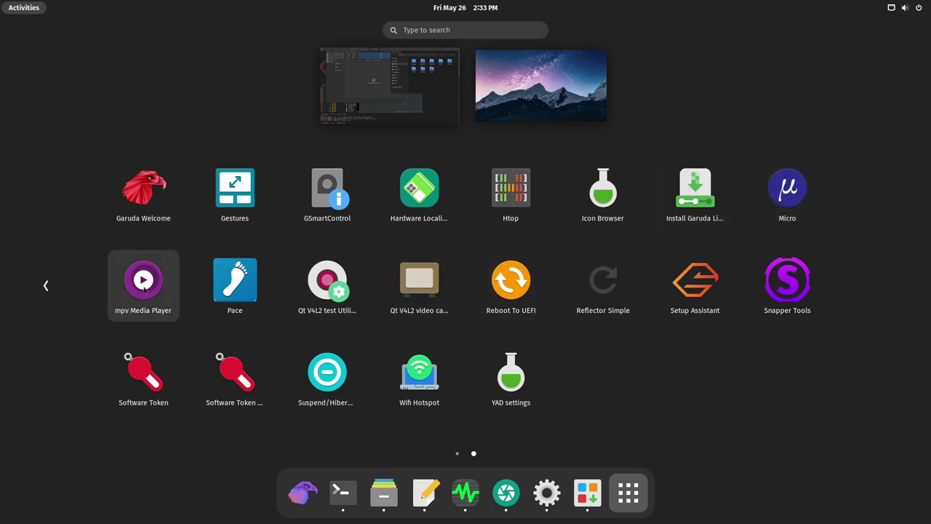
left_click(244, 280)
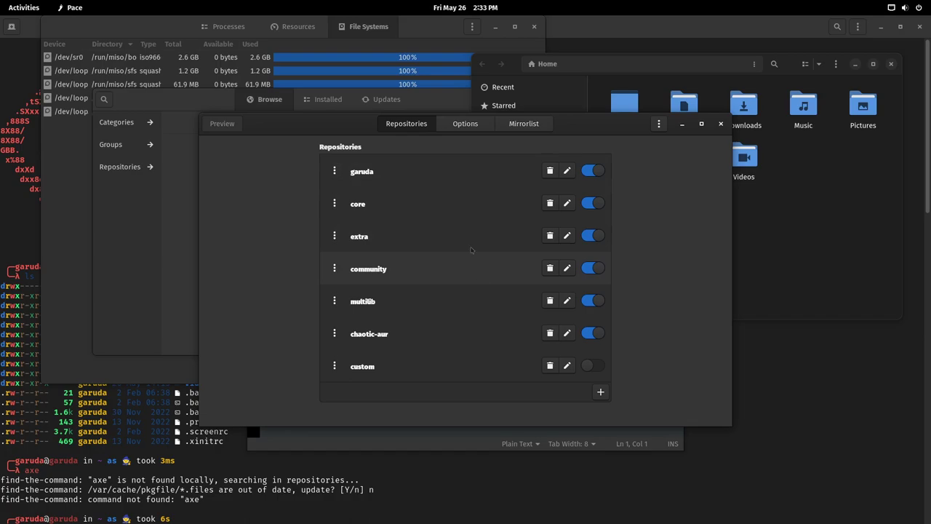
left_click(481, 129)
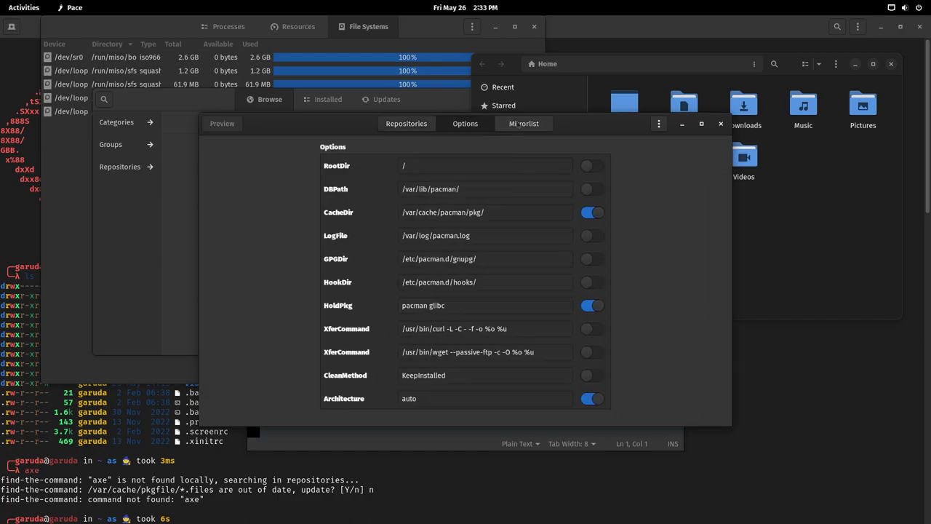
left_click(513, 126)
left_click(406, 124)
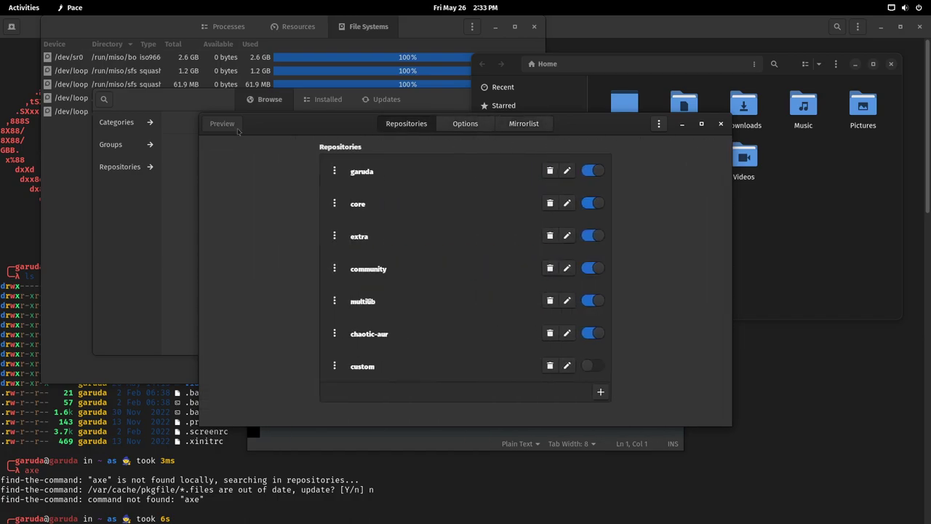
left_click(721, 125)
Show the second page of installed applications.
key("super")
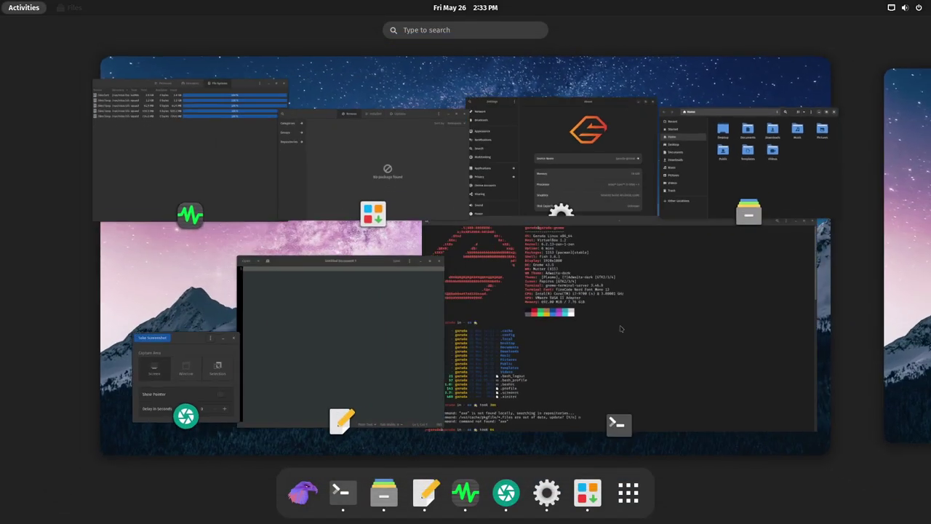
left_click(626, 502)
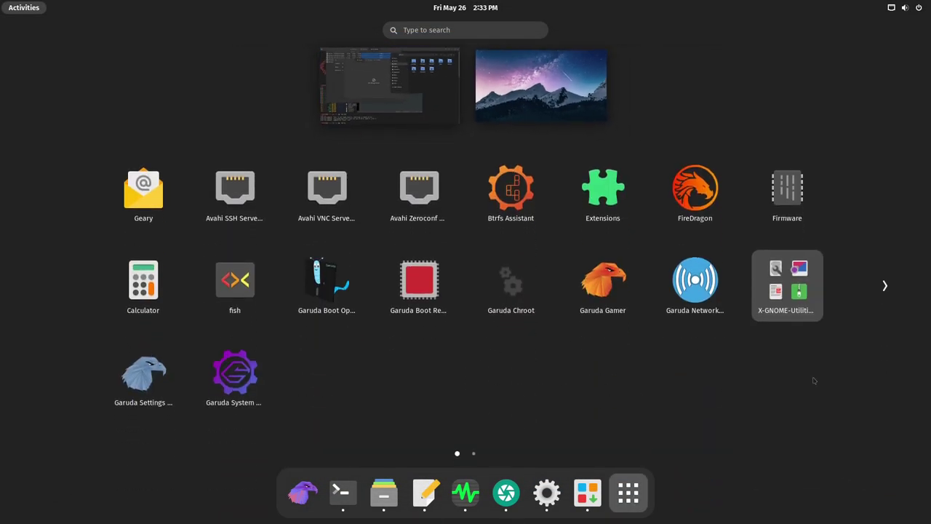
left_click(886, 286)
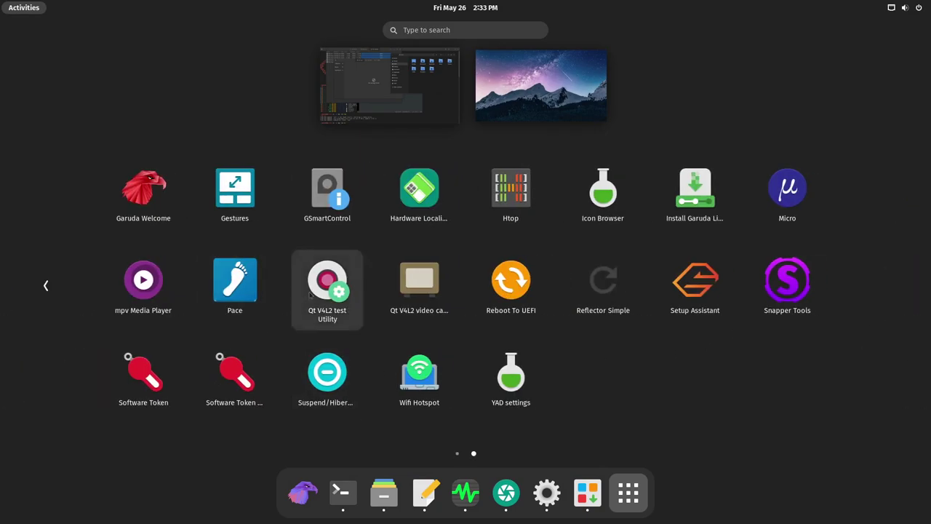